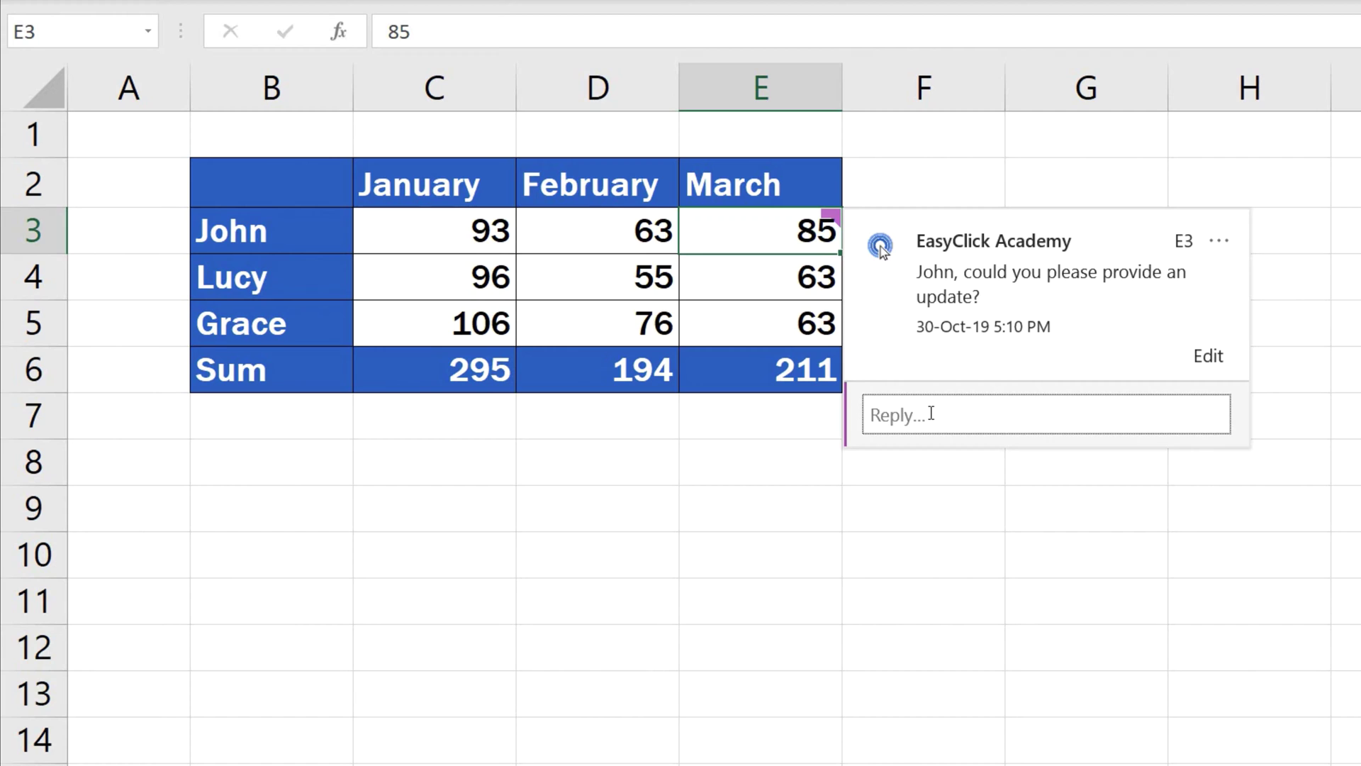
# - Post a 'Done' reply on E3's update-request comment and close the card by selecting E11
pyautogui.click(931, 414)
pyautogui.write('Done')
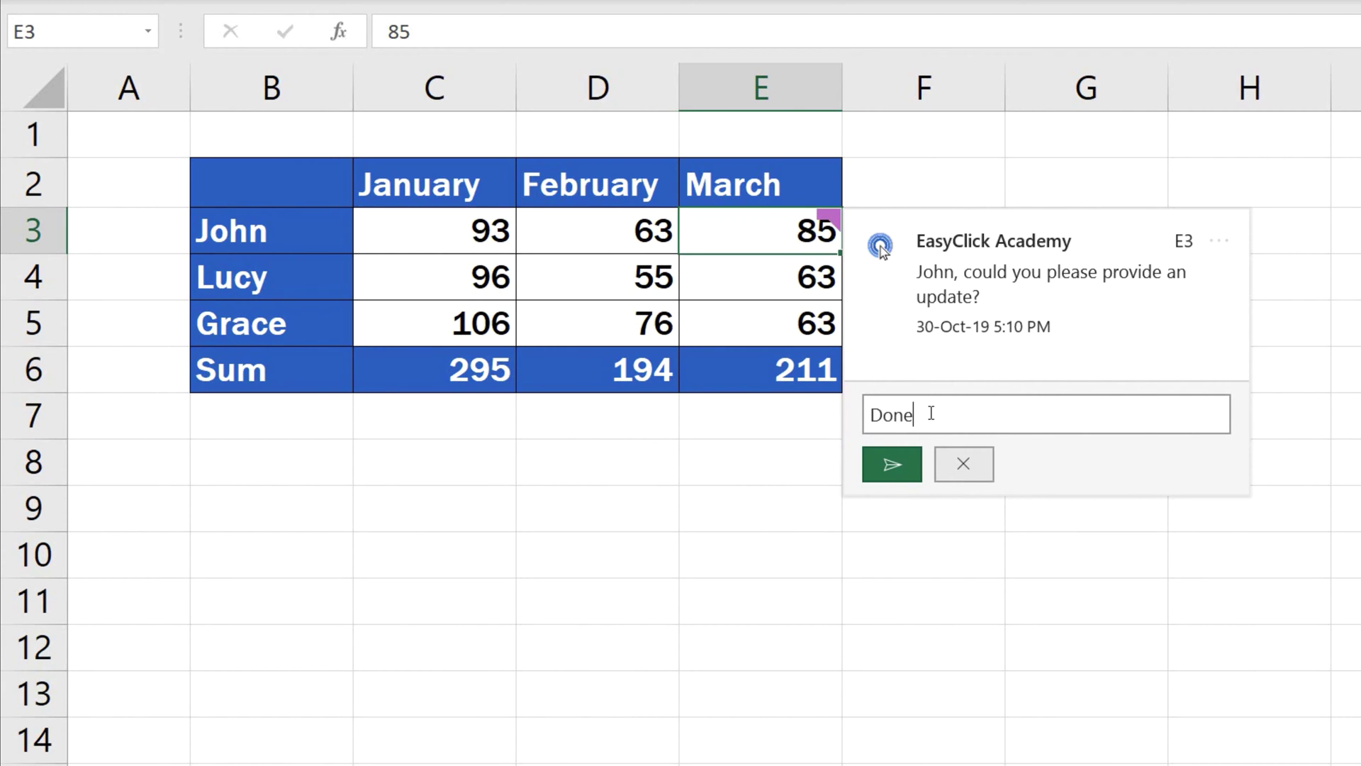
pyautogui.click(904, 466)
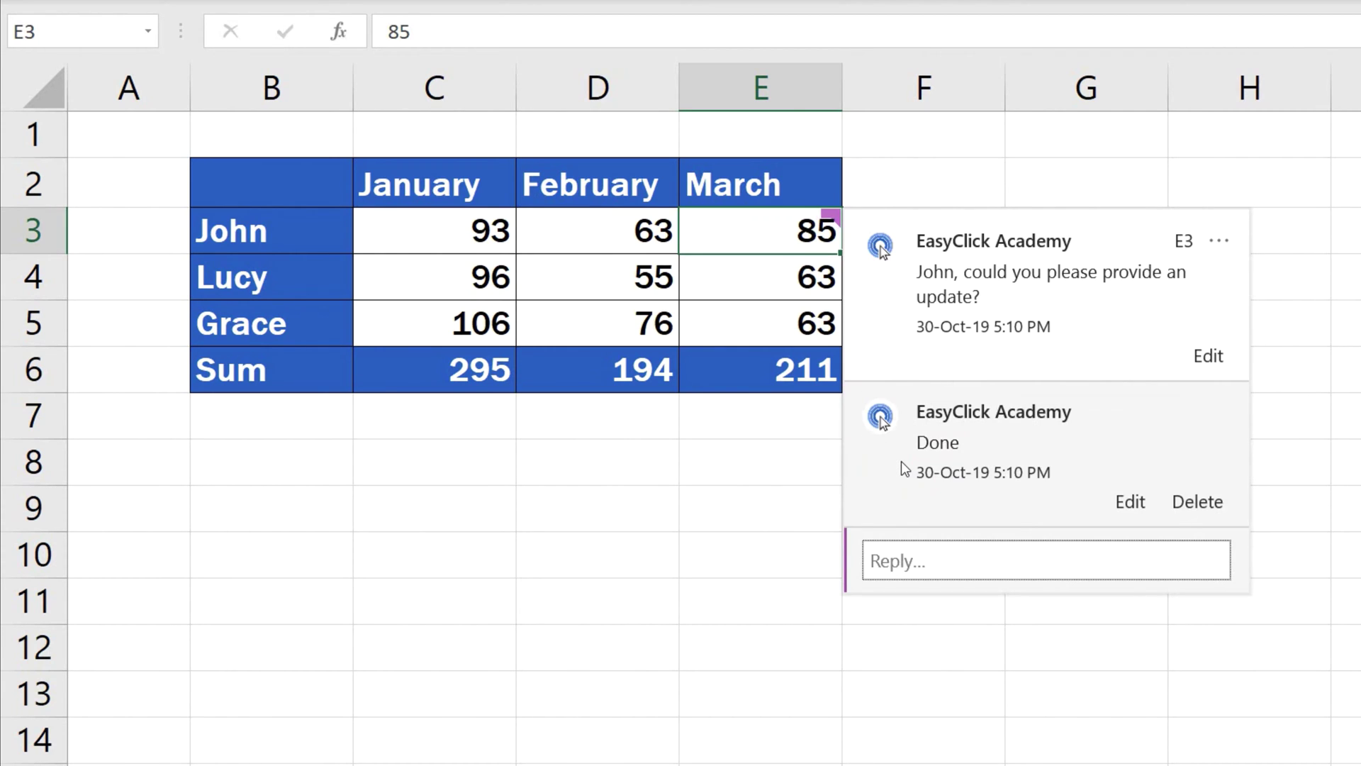
pyautogui.click(721, 622)
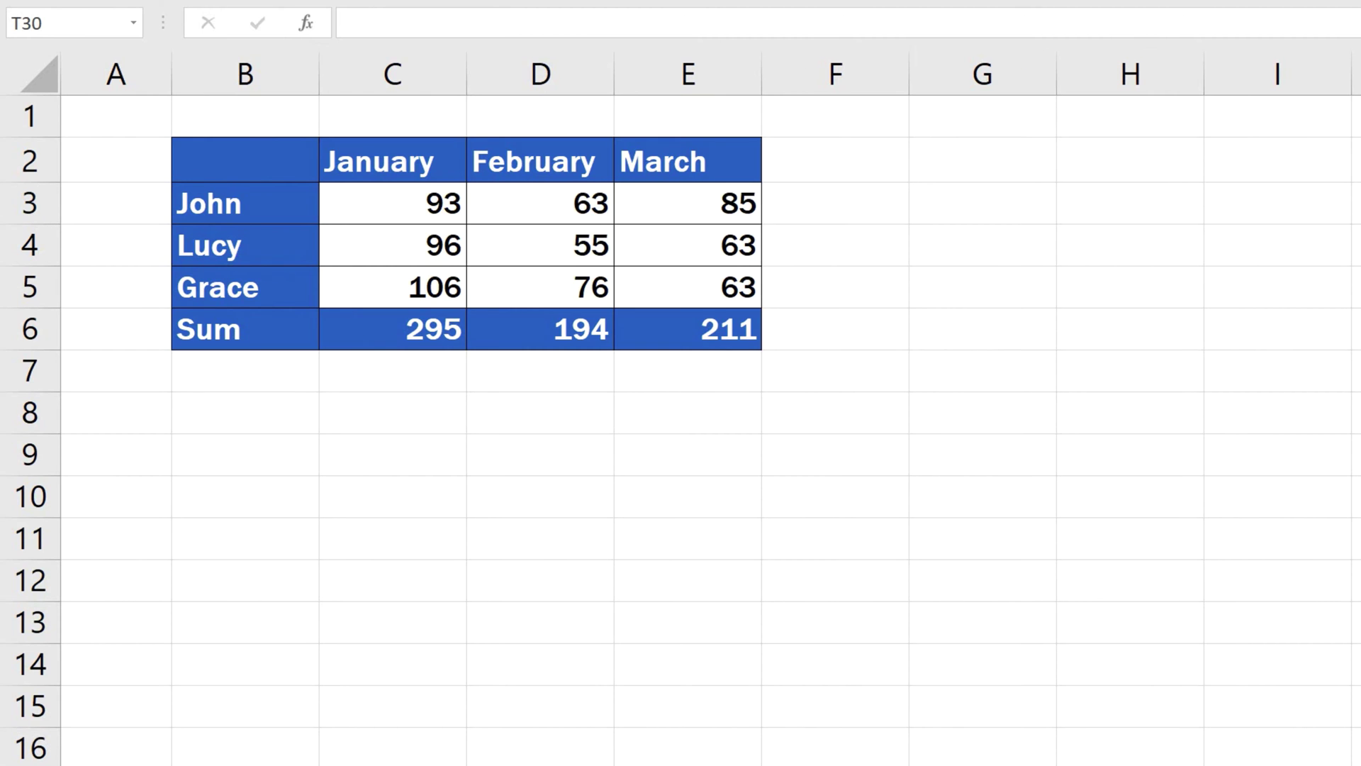
# - Post a new comment on cell E3 asking a colleague to provide an update
pyautogui.click(674, 204)
pyautogui.rightClick(675, 204)
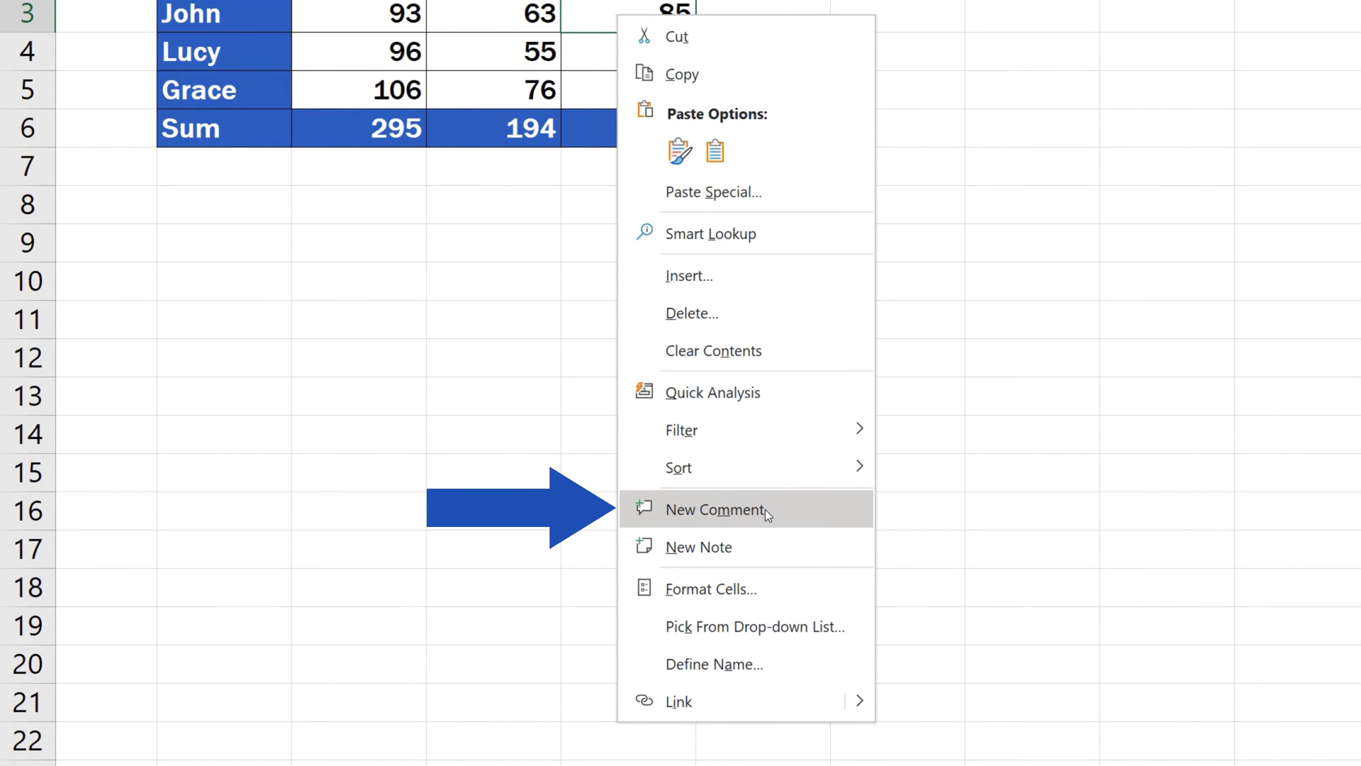
pyautogui.click(764, 509)
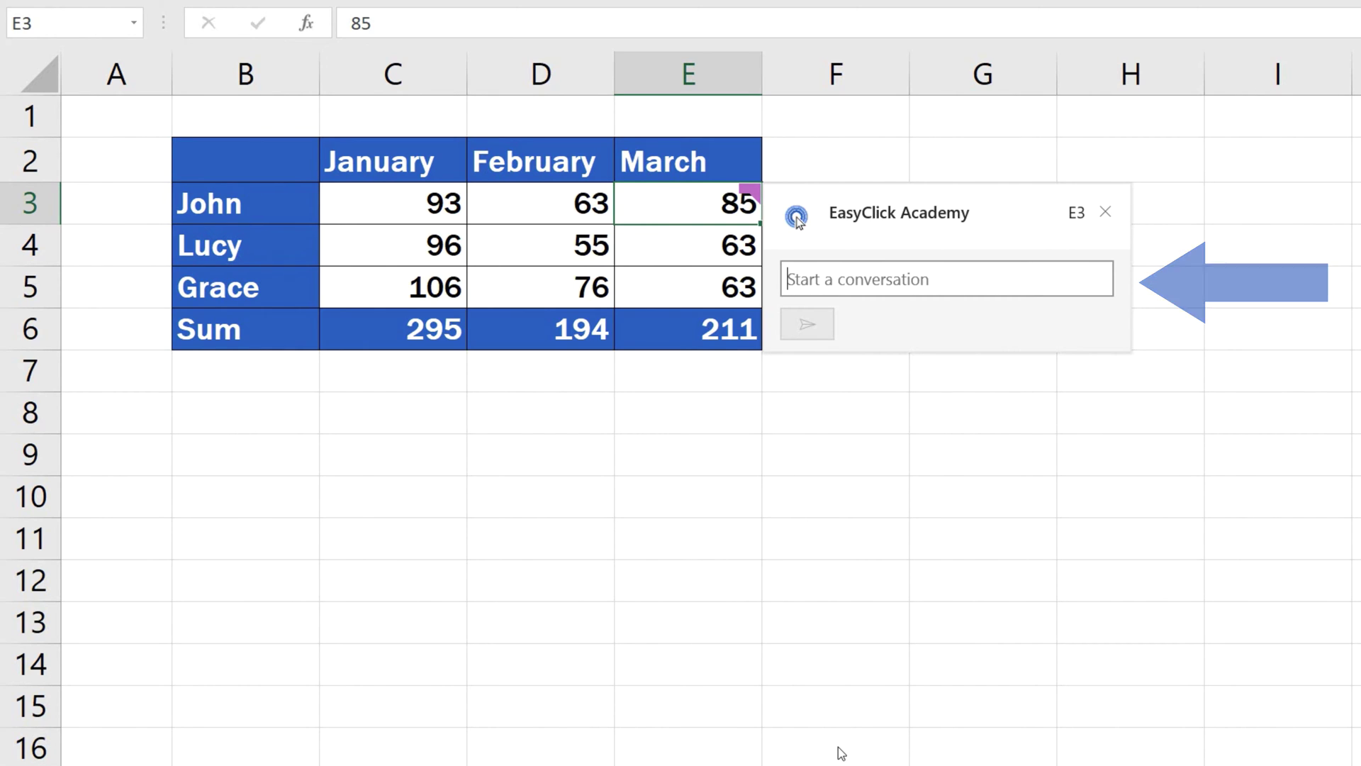
pyautogui.write('John, could you please provide an update?')
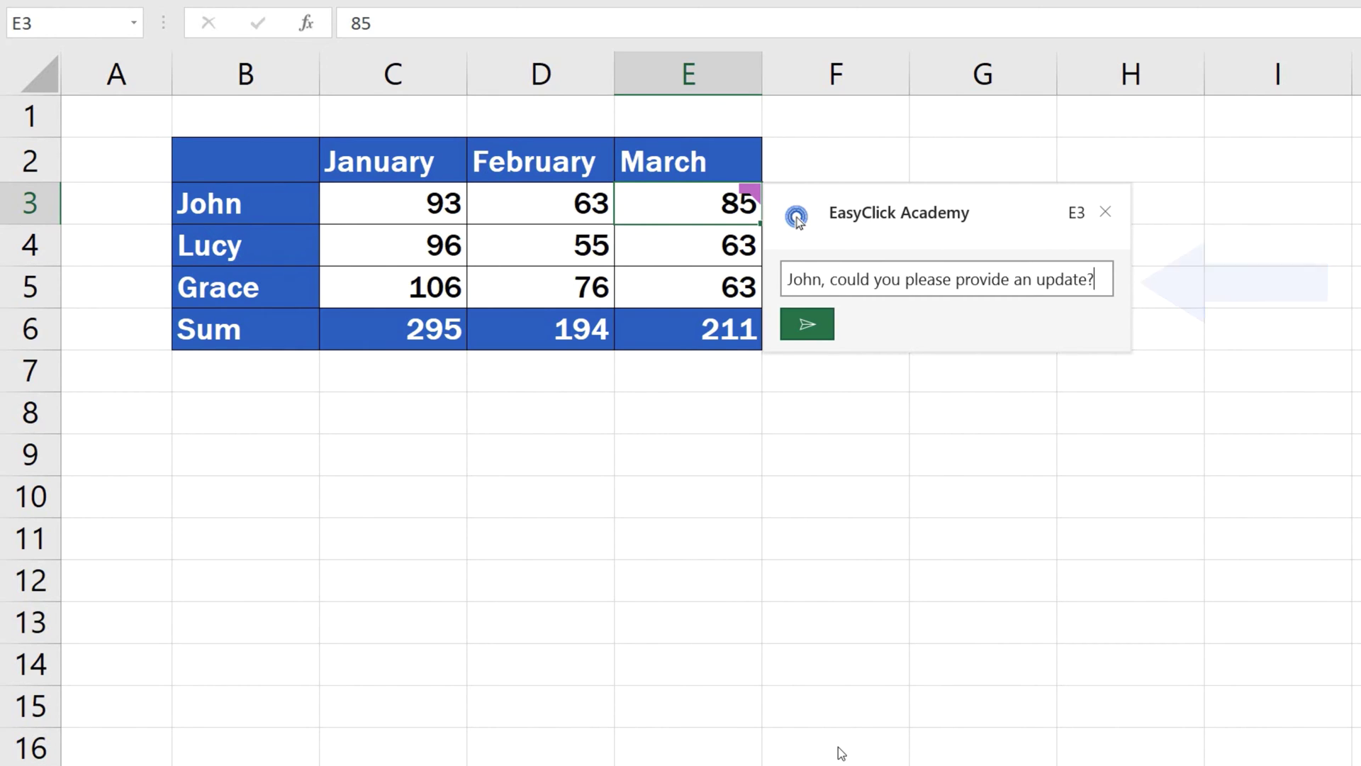
pyautogui.click(815, 327)
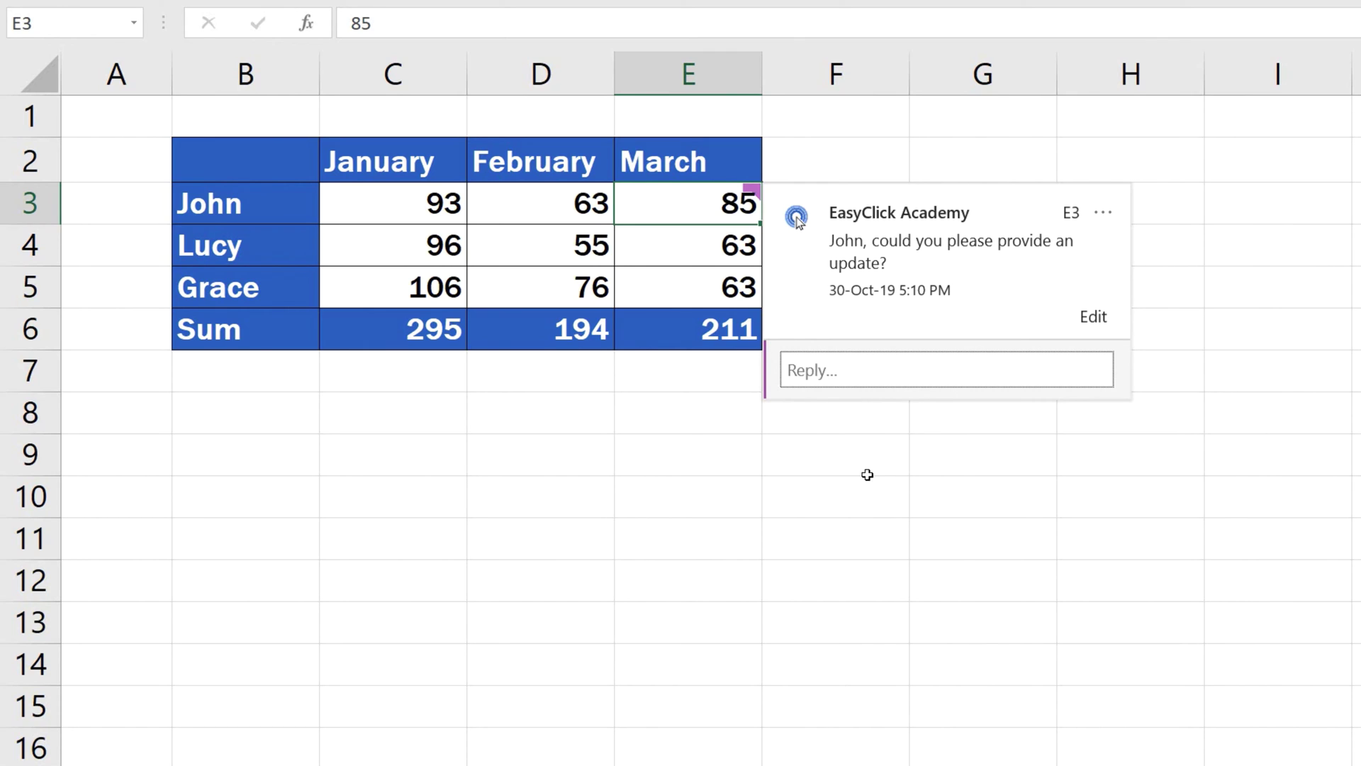
# - Reply 'Done' beneath the E3 comment and close the thread
pyautogui.click(842, 370)
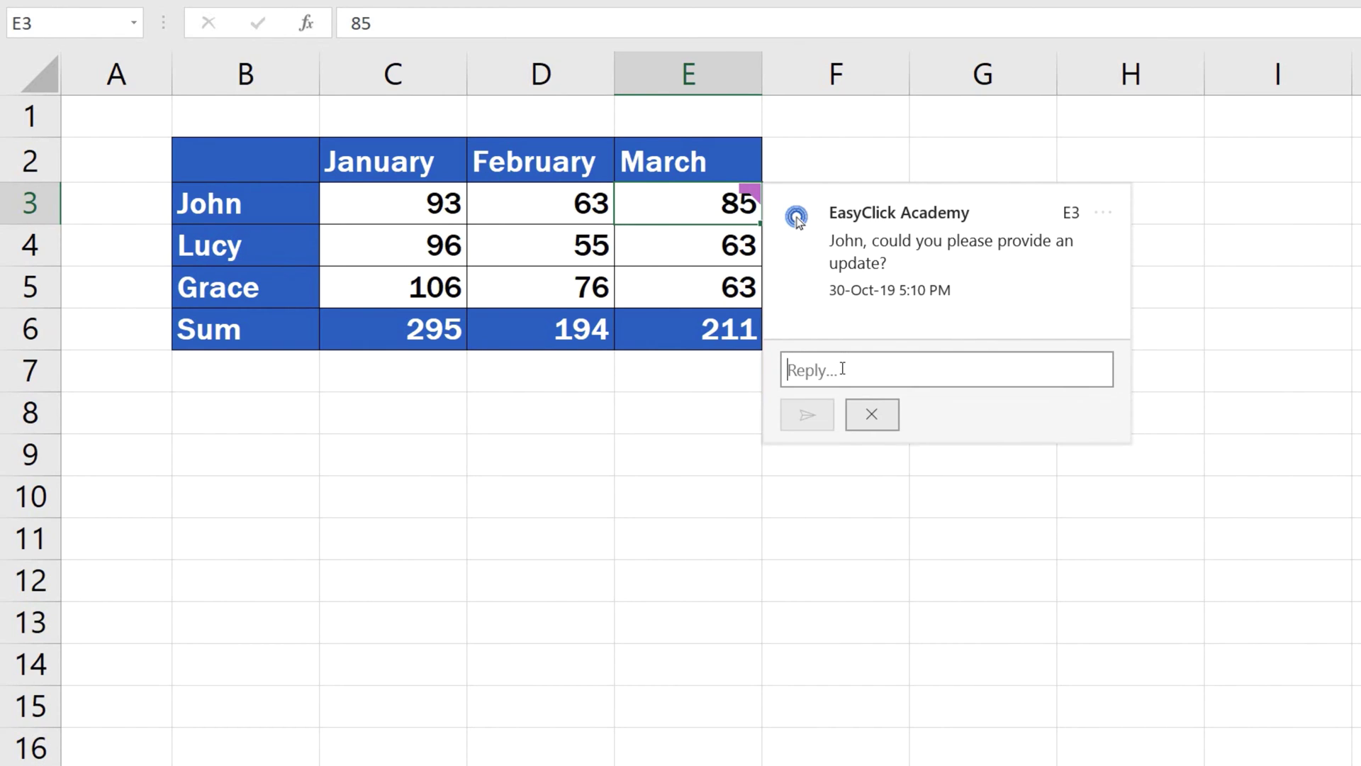
pyautogui.write('Done')
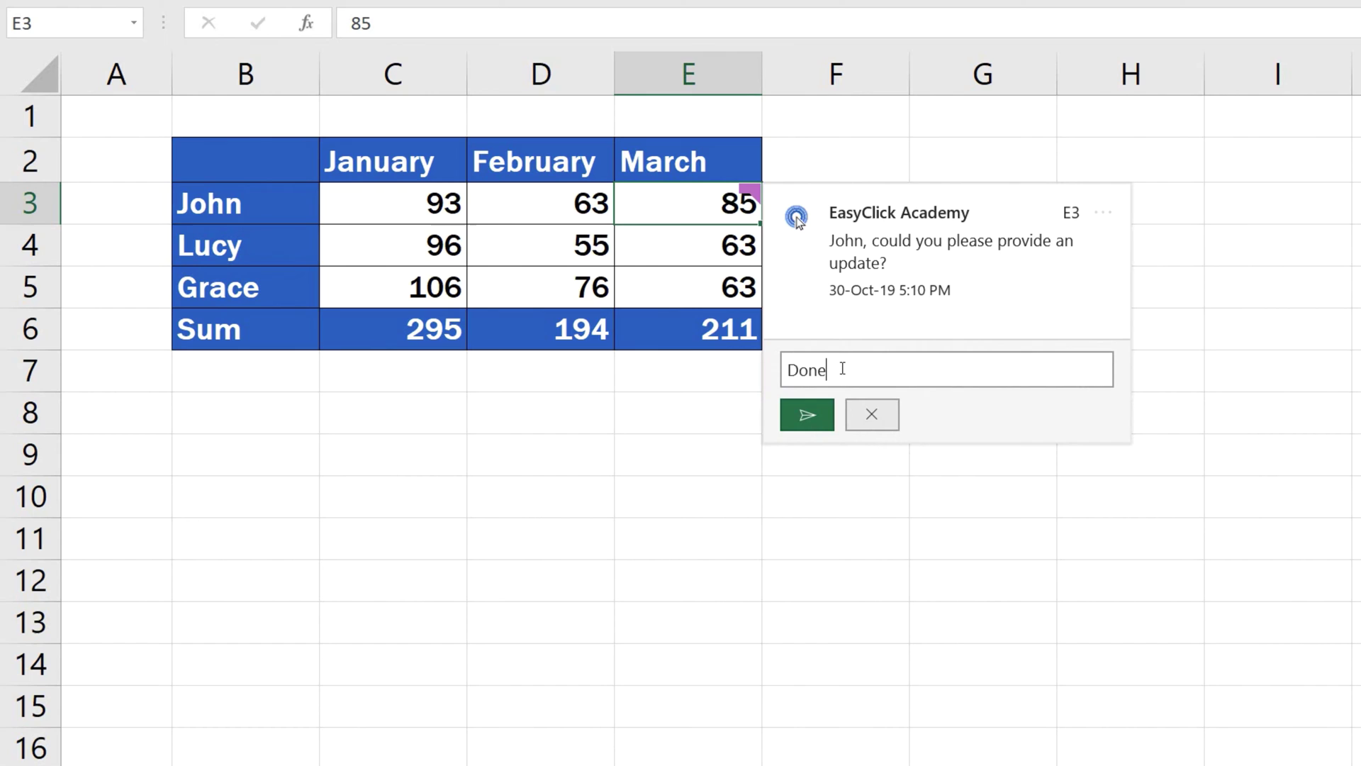
pyautogui.click(809, 414)
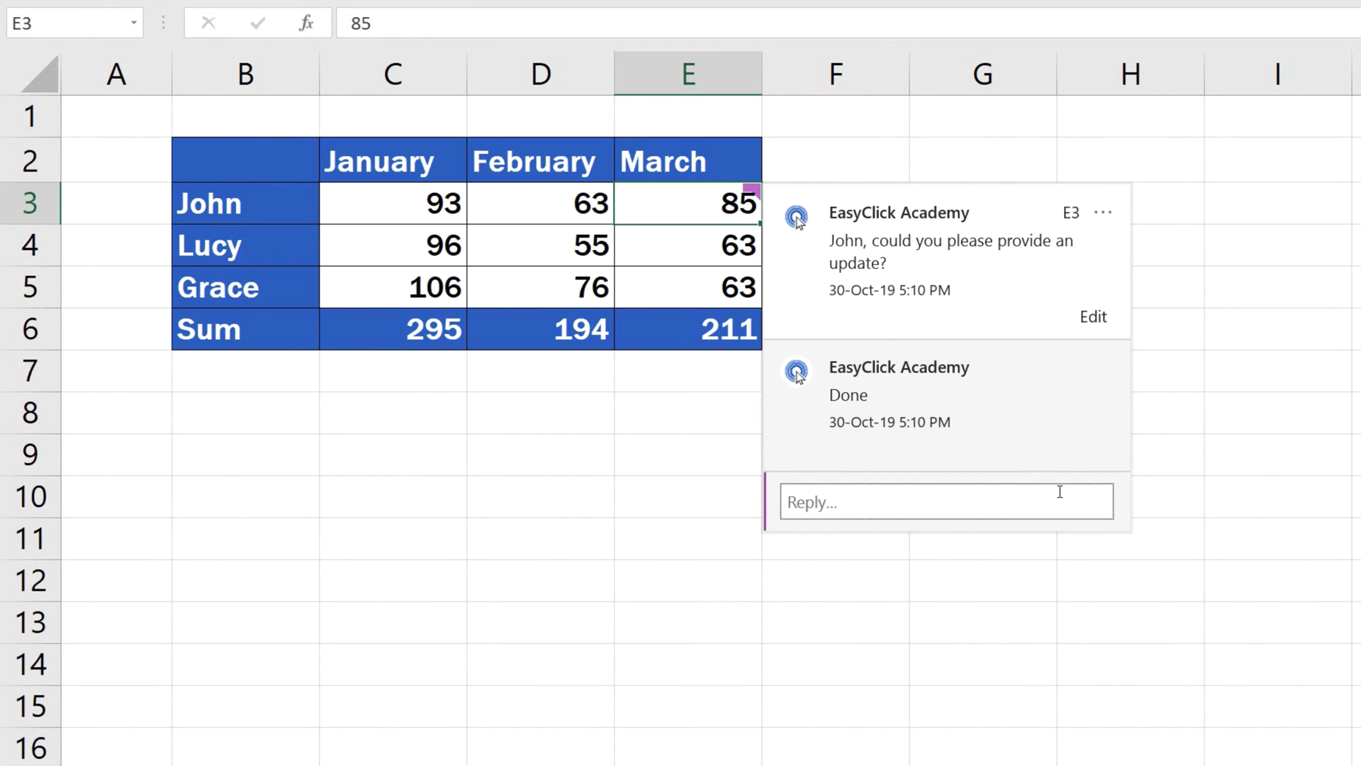
pyautogui.click(653, 556)
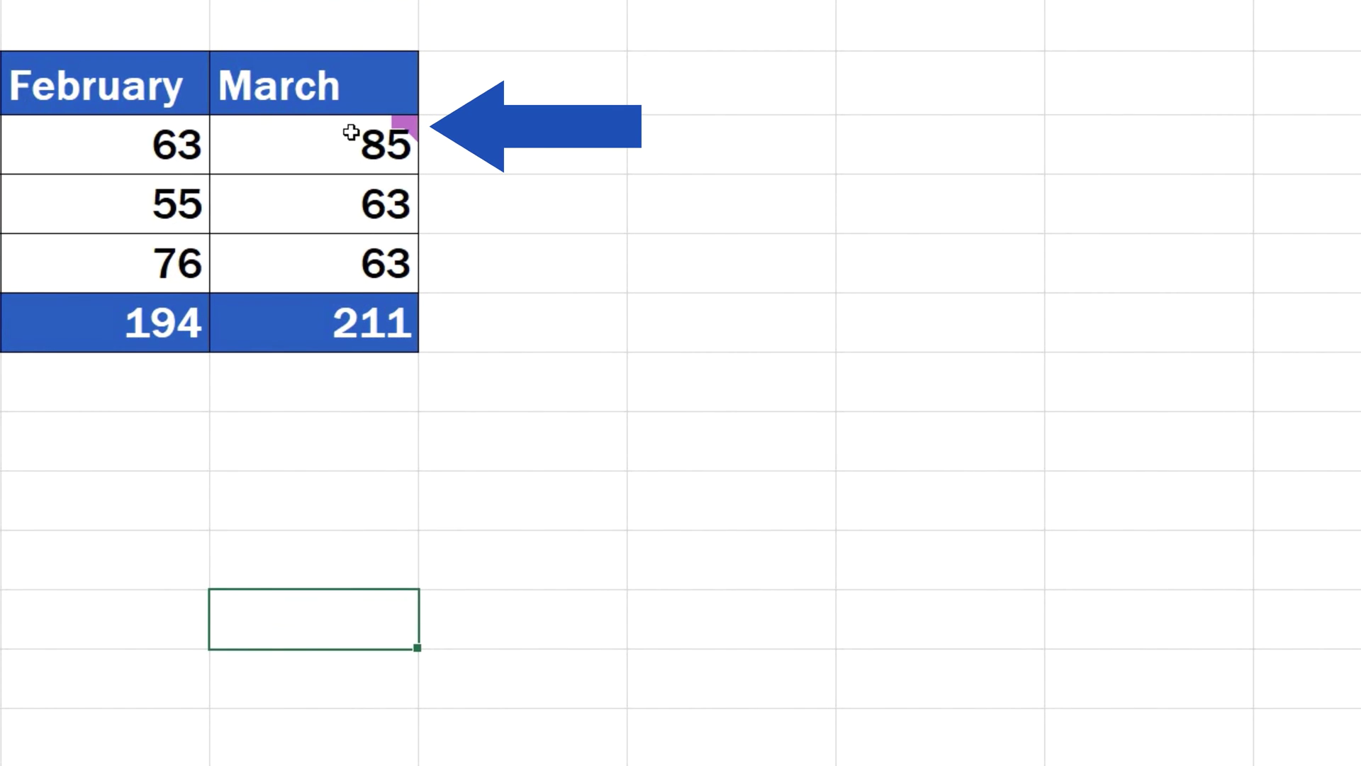
pyautogui.moveTo(352, 140)
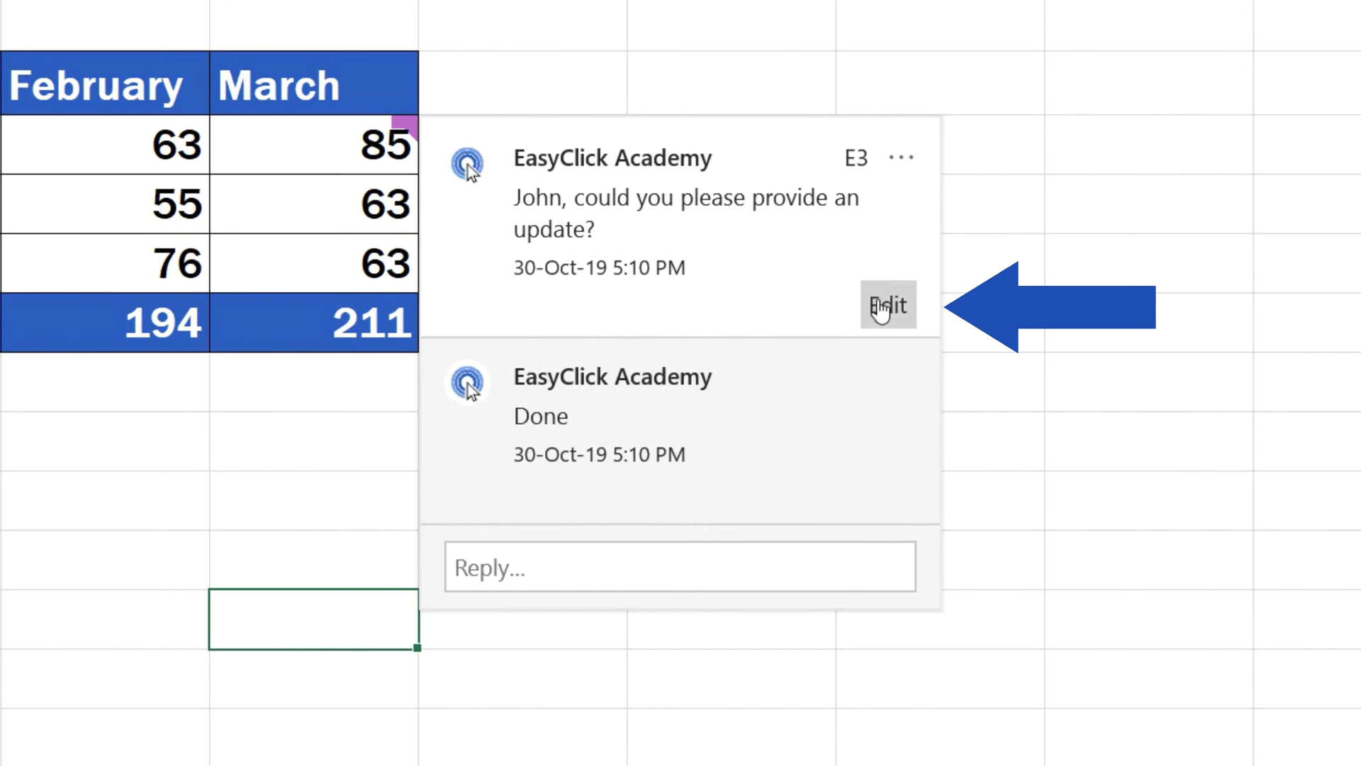
pyautogui.click(883, 306)
pyautogui.click(793, 302)
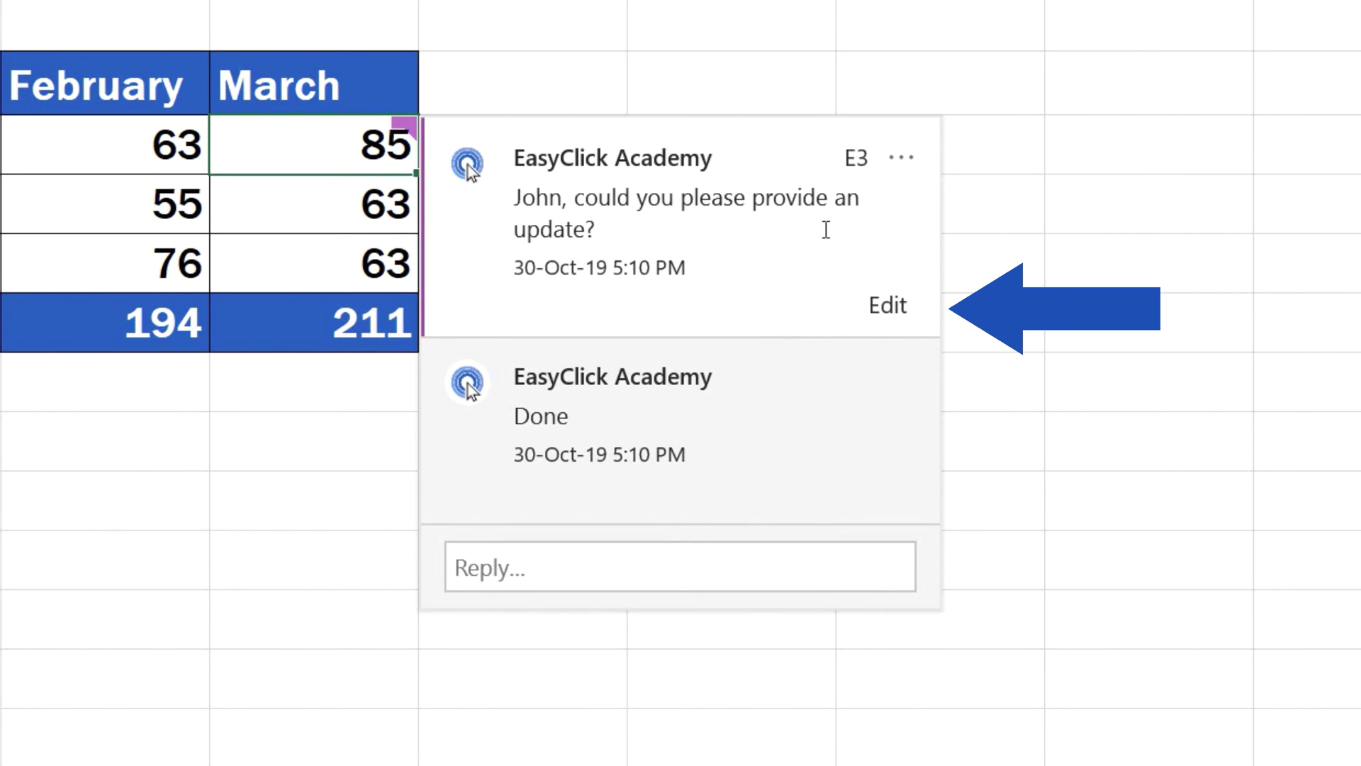
pyautogui.click(901, 159)
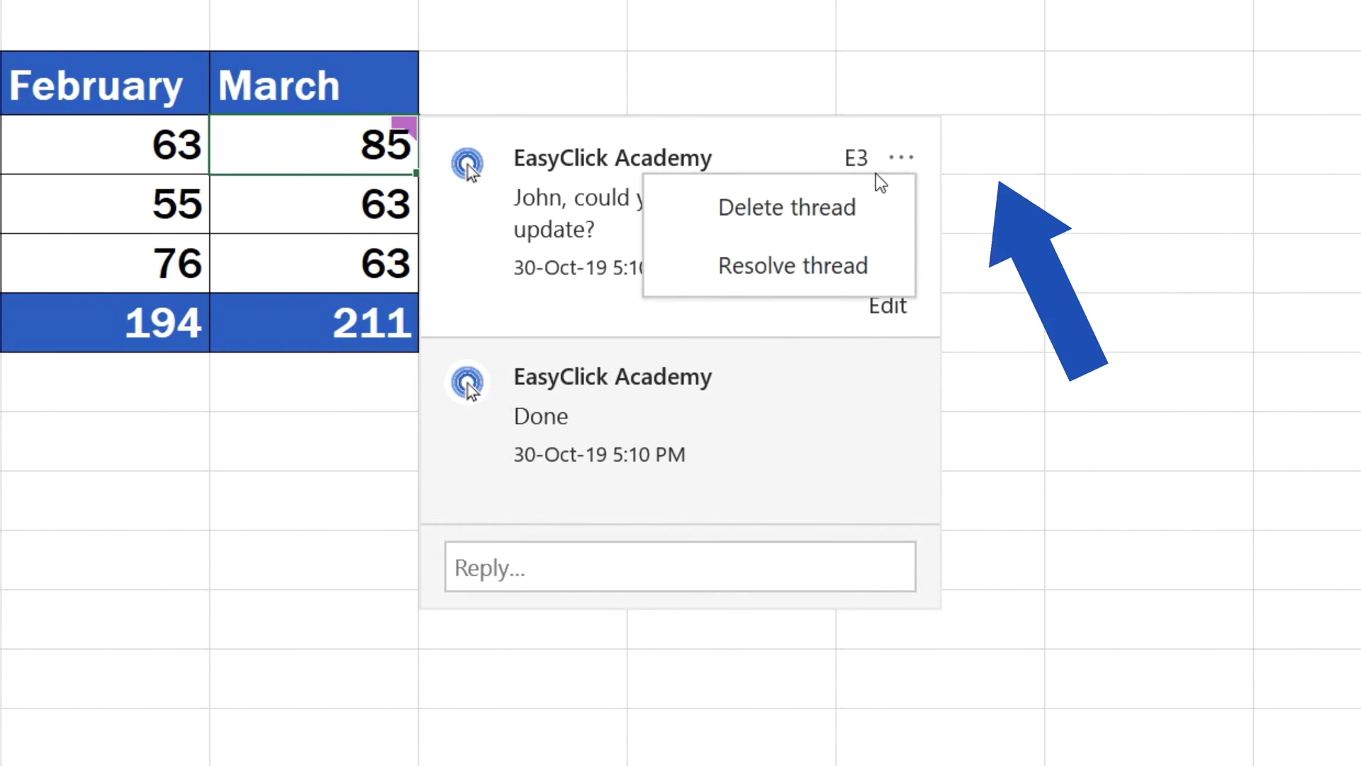
pyautogui.click(837, 262)
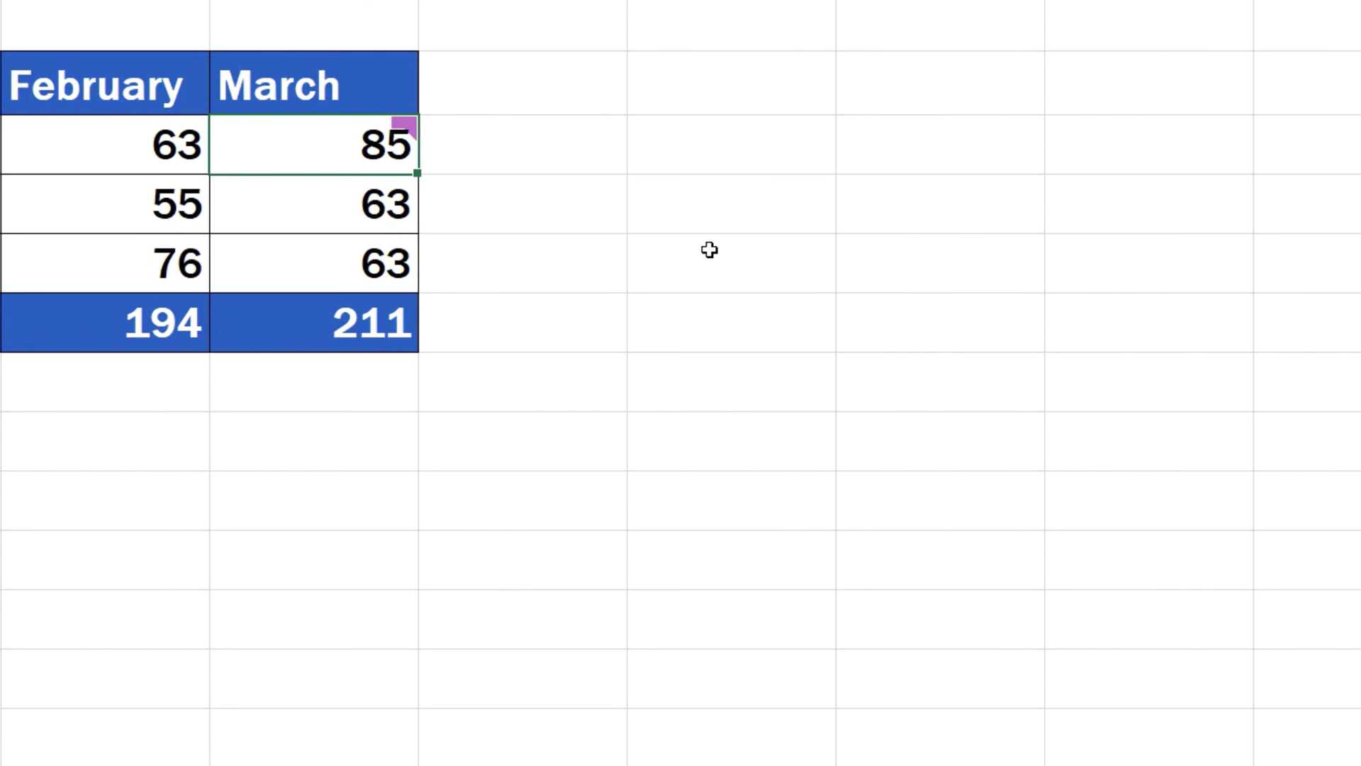
pyautogui.moveTo(386, 136)
pyautogui.click(577, 568)
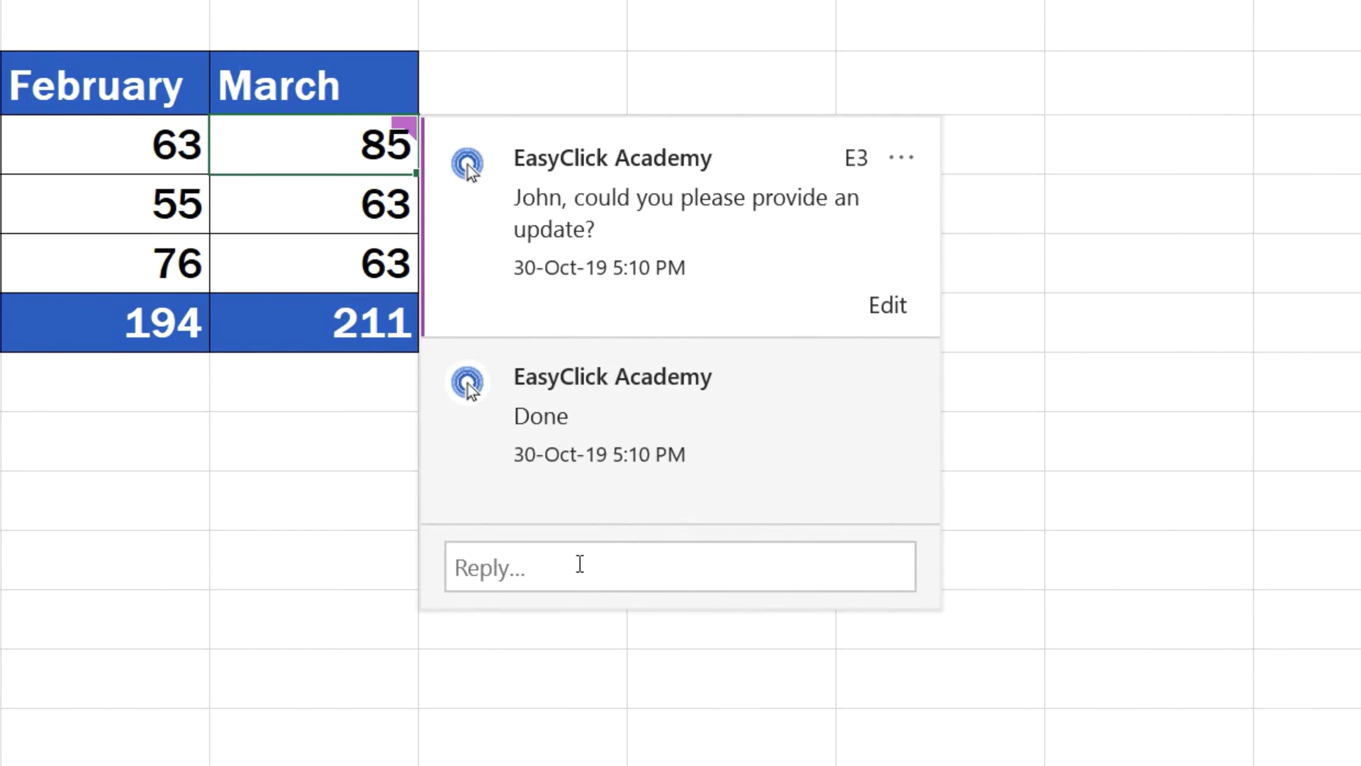
pyautogui.click(902, 157)
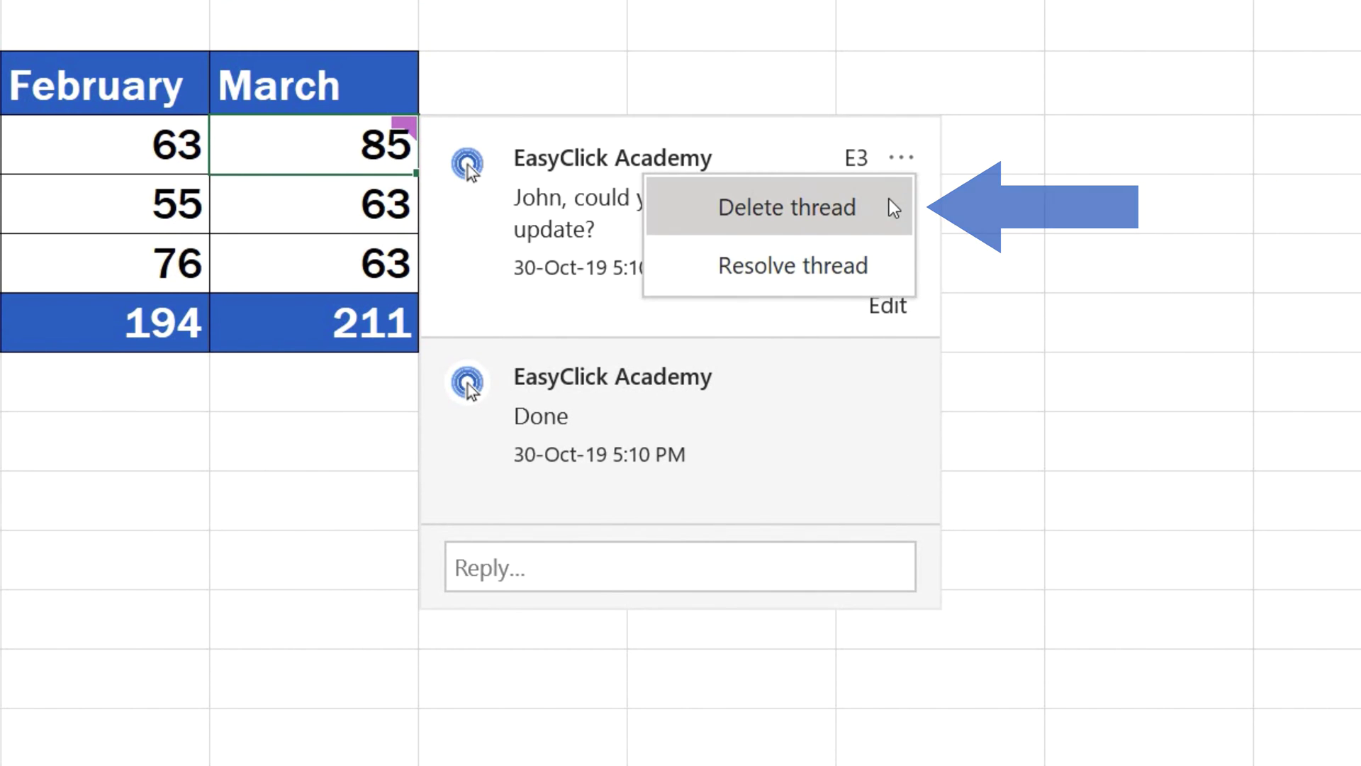
pyautogui.click(1103, 212)
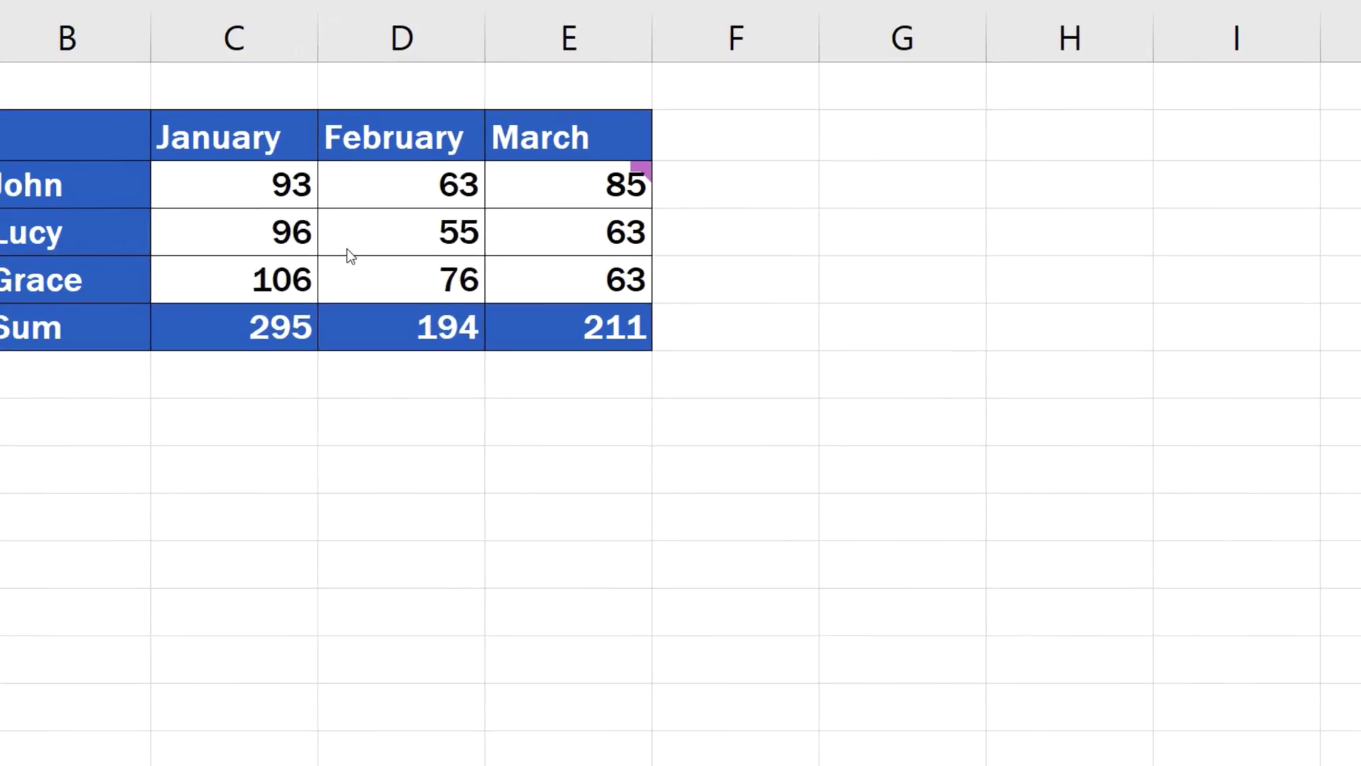
# - Post a comment on C4 asking the second person for an update, then select G7
pyautogui.click(234, 232)
pyautogui.rightClick(234, 232)
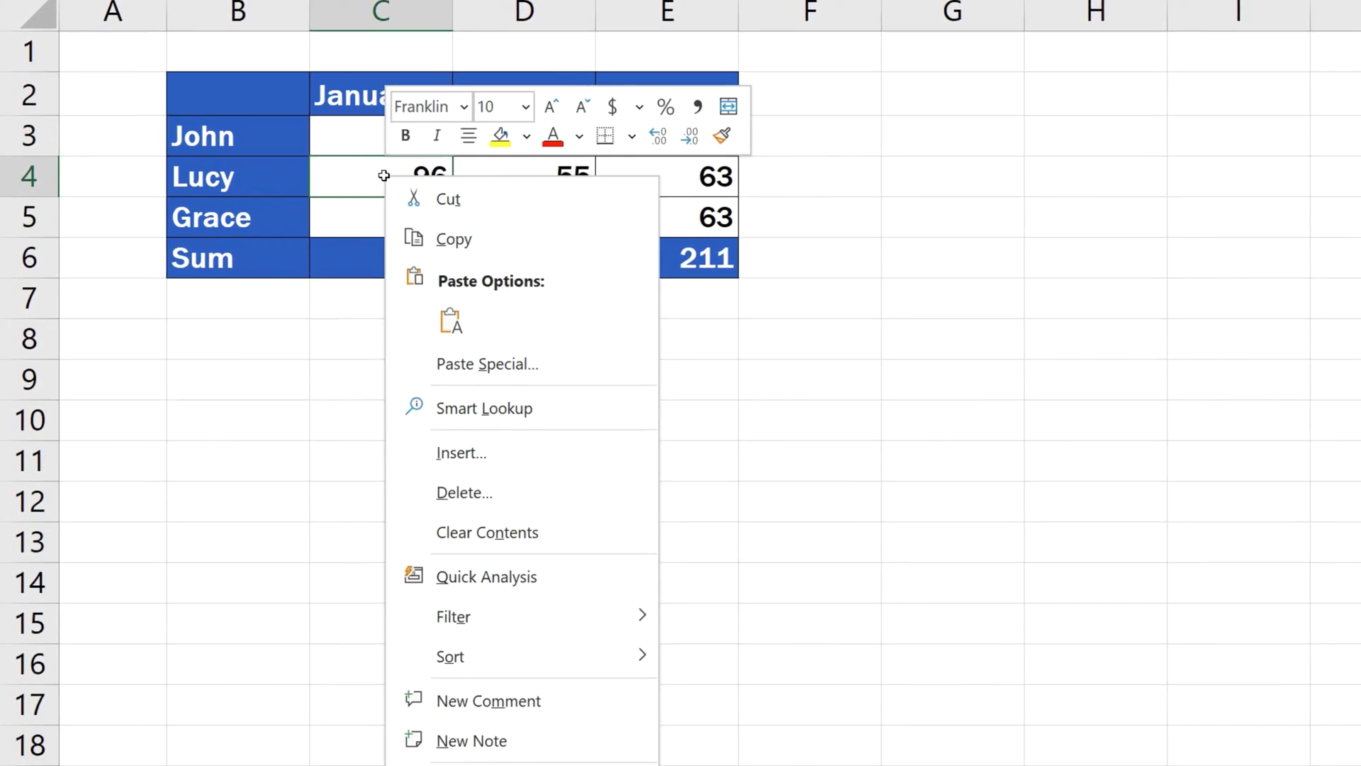
pyautogui.click(530, 695)
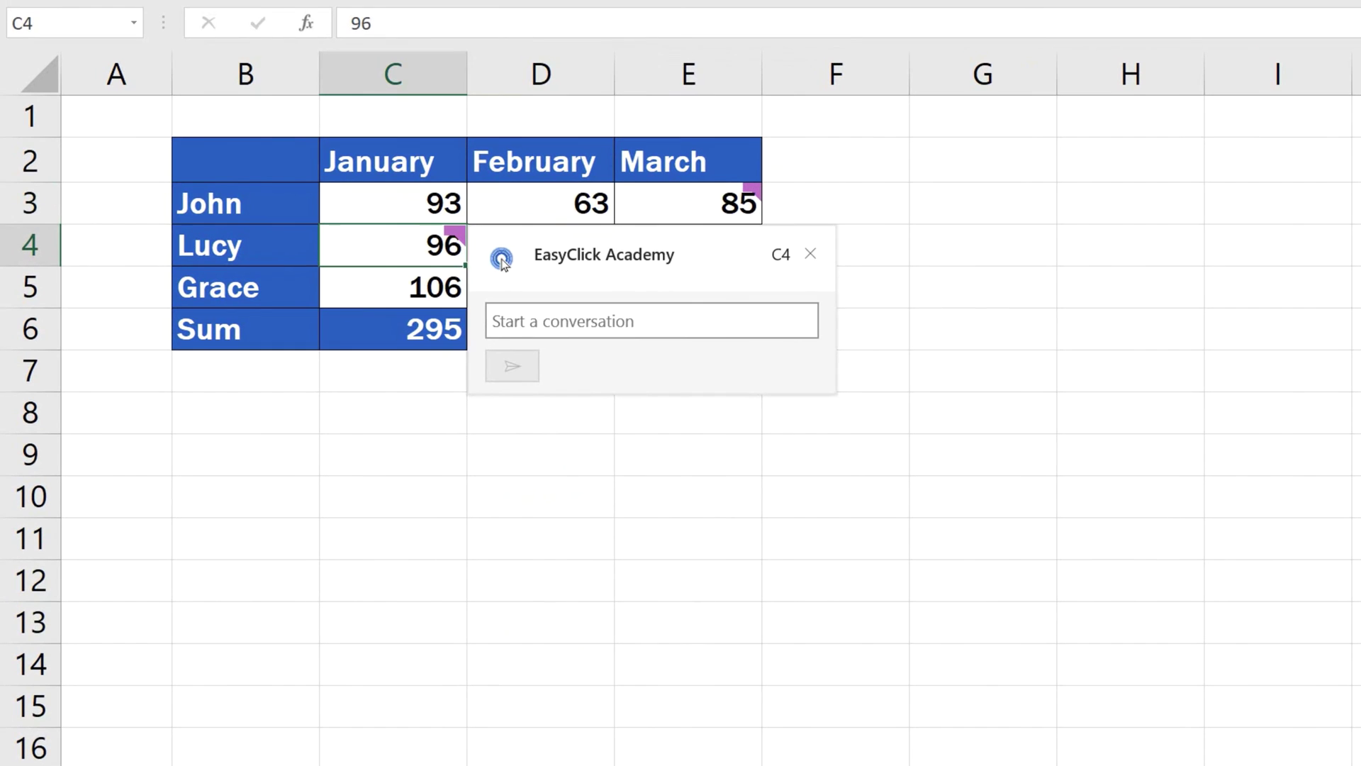
pyautogui.write('Lucy, could you please provide an update?')
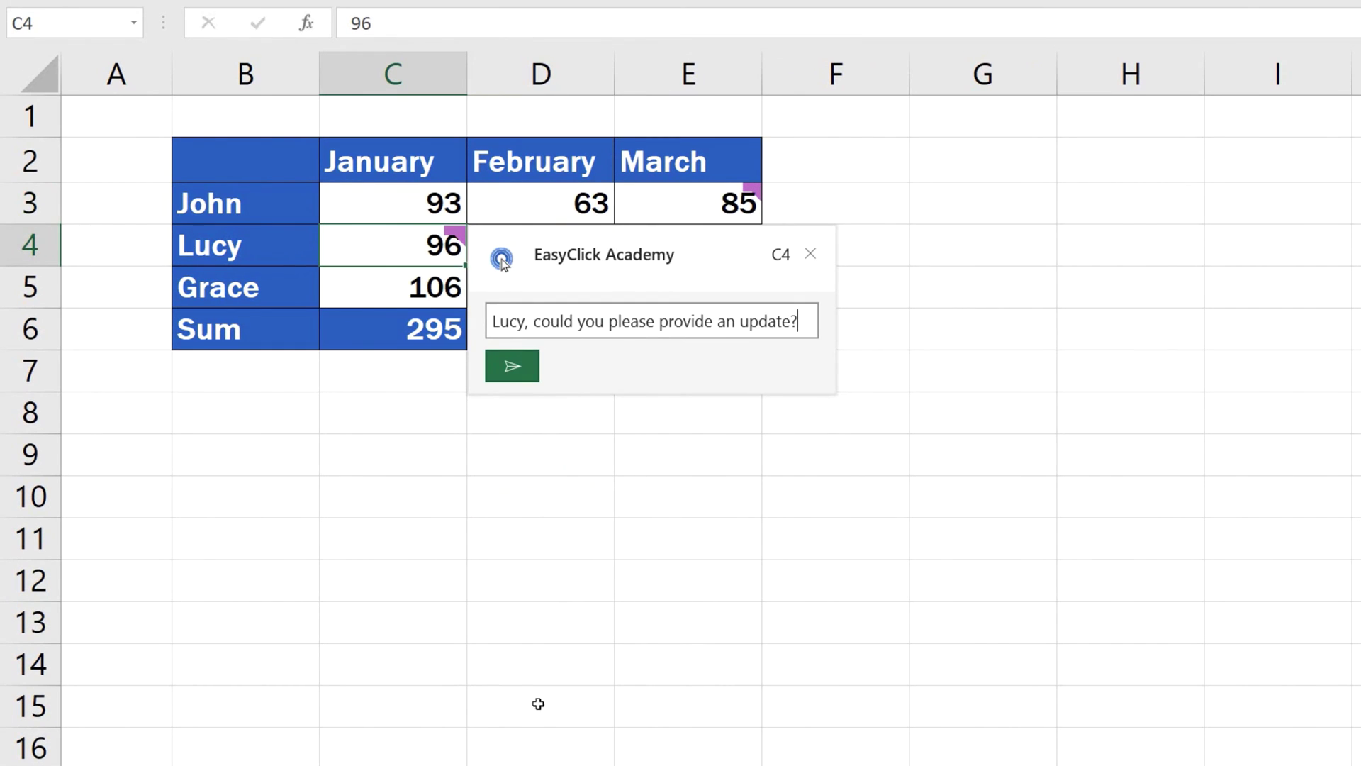
pyautogui.click(506, 368)
pyautogui.click(972, 376)
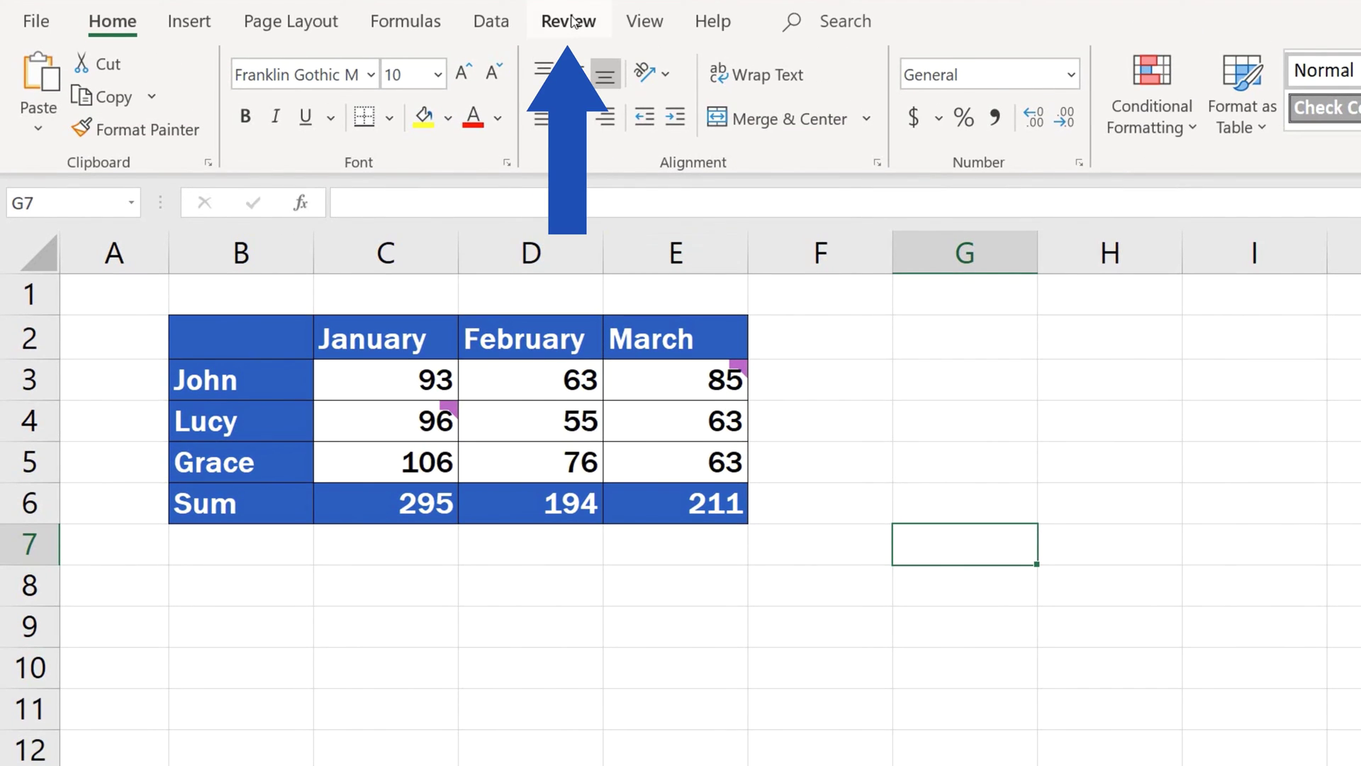
# - On the Review tab, step between the C4 and E3 threads, ending on E3's Done thread
pyautogui.click(574, 21)
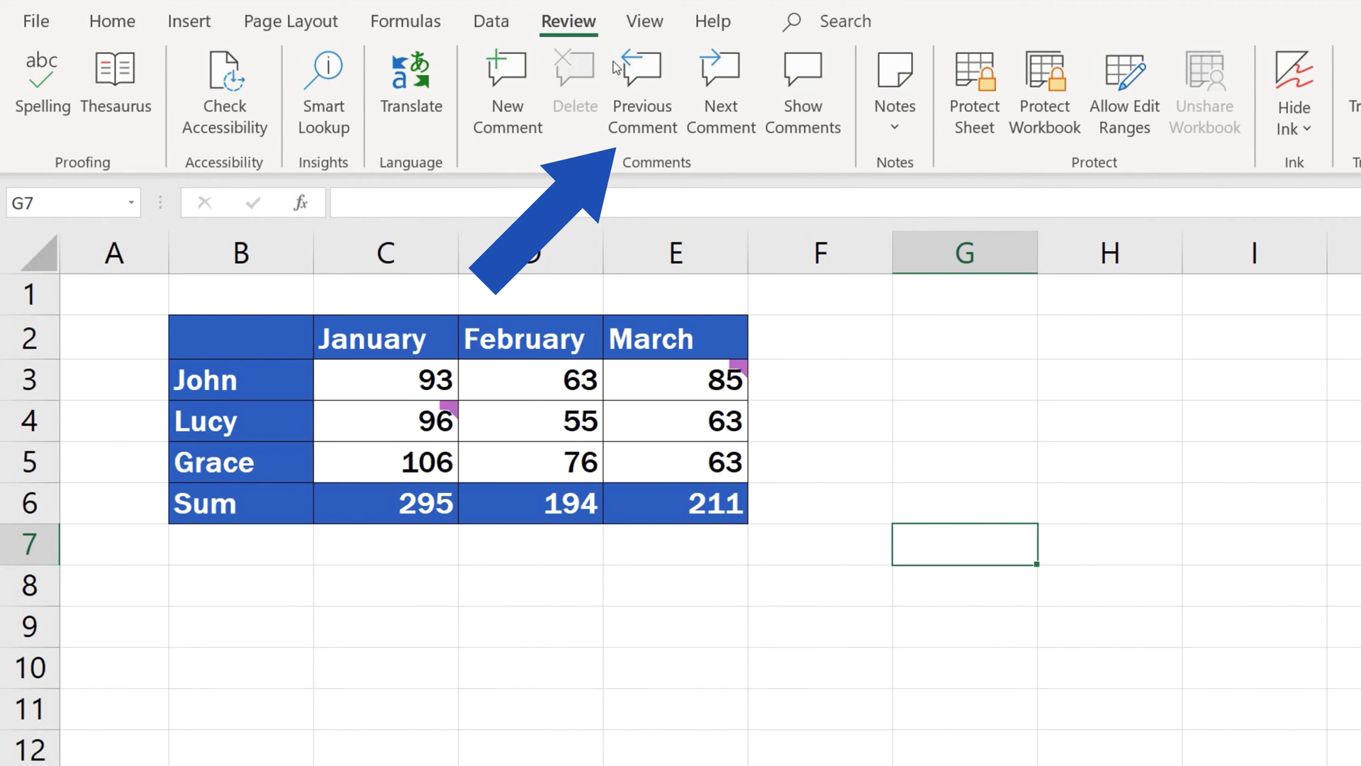
pyautogui.click(653, 90)
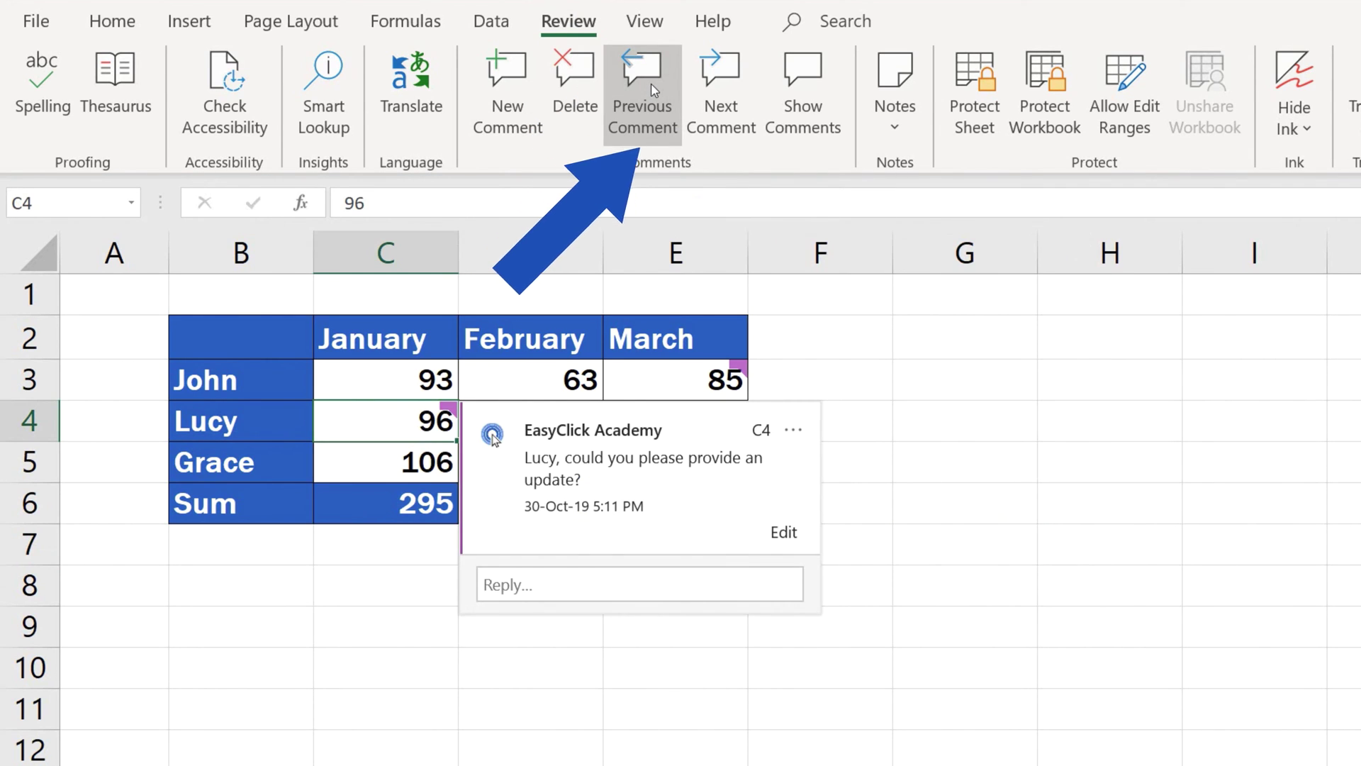
pyautogui.click(654, 91)
pyautogui.click(728, 87)
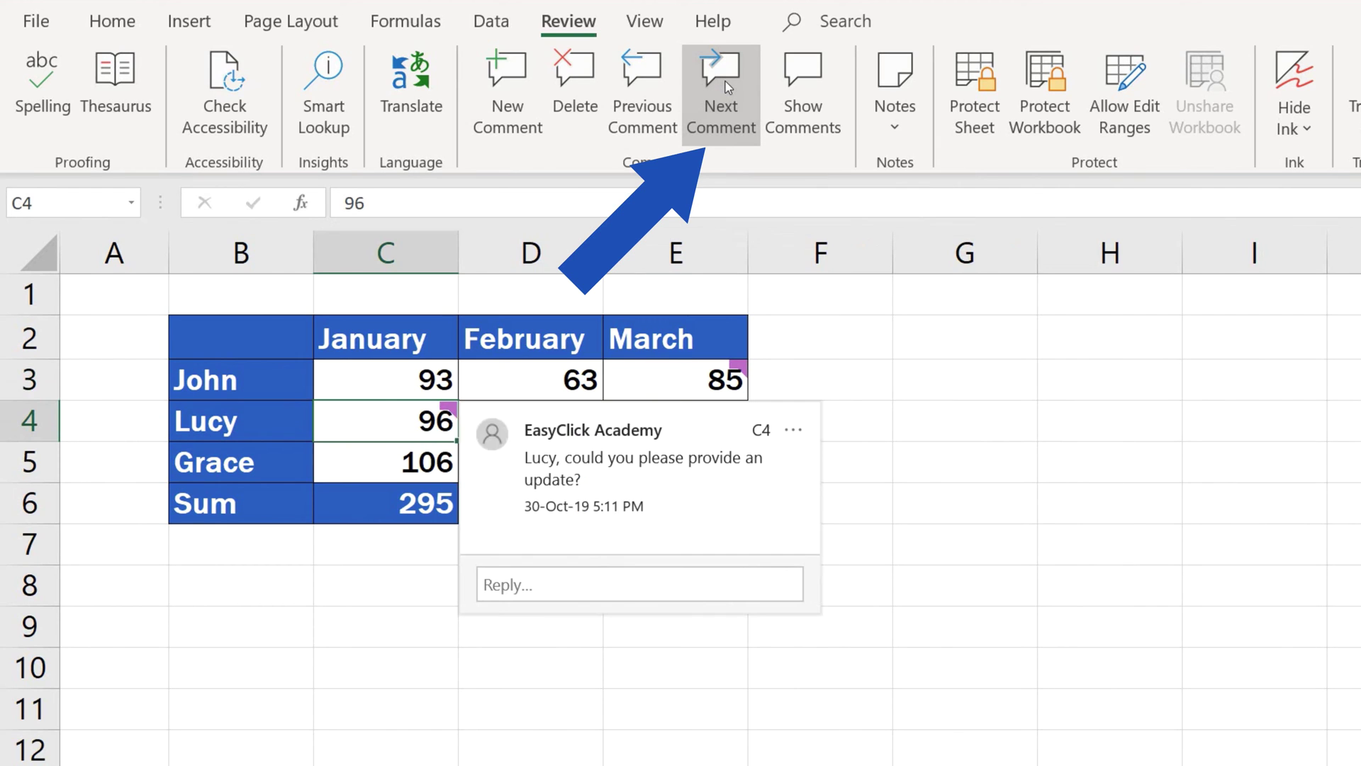
pyautogui.click(728, 87)
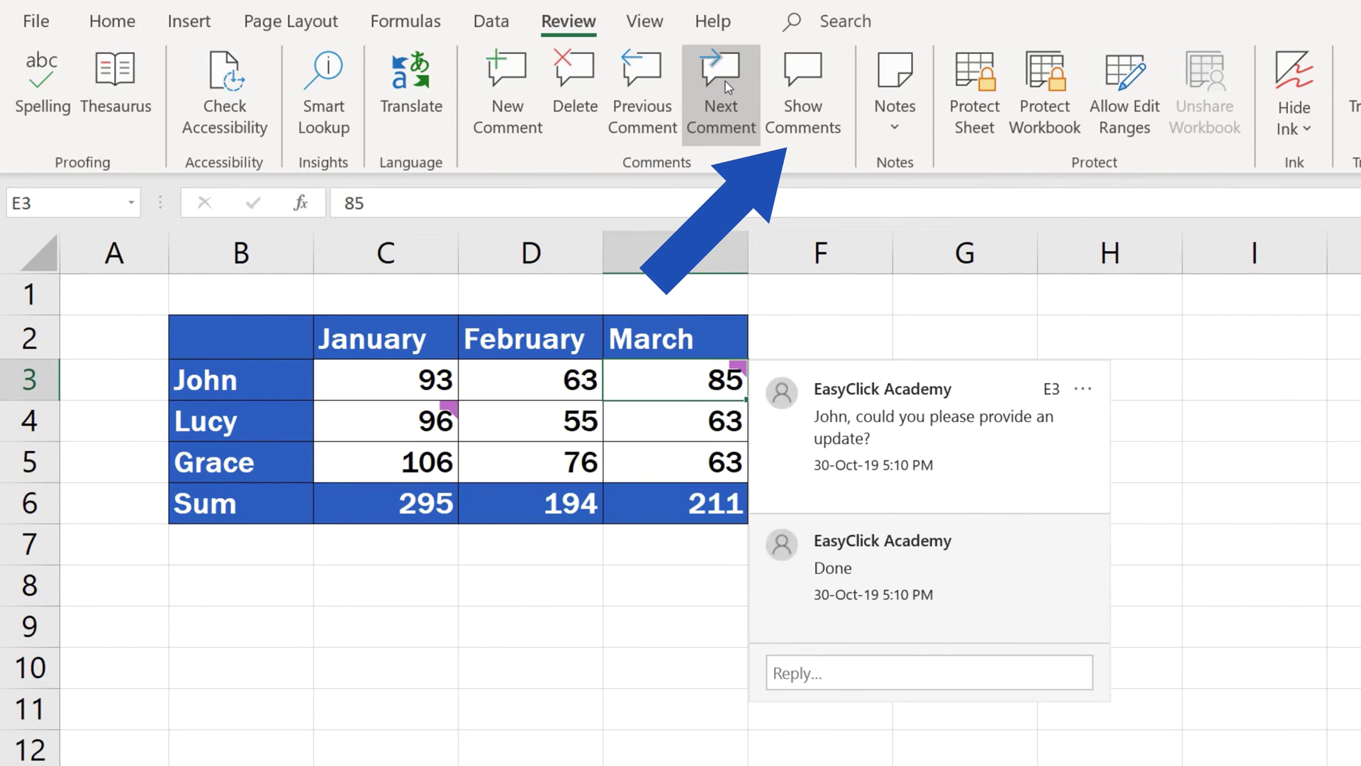
# - Show the E3 and C4 threads together in the Comments pane, then close the pane
pyautogui.click(815, 77)
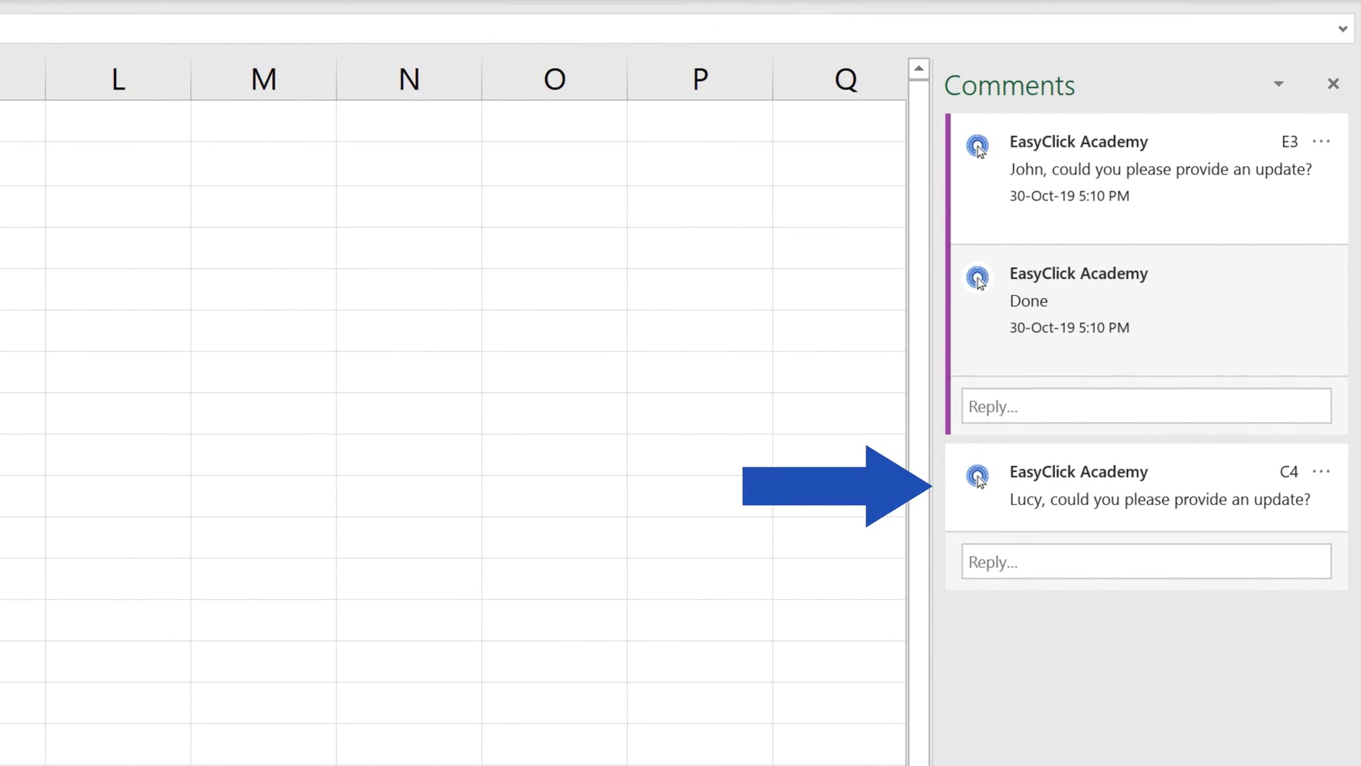
pyautogui.click(1333, 84)
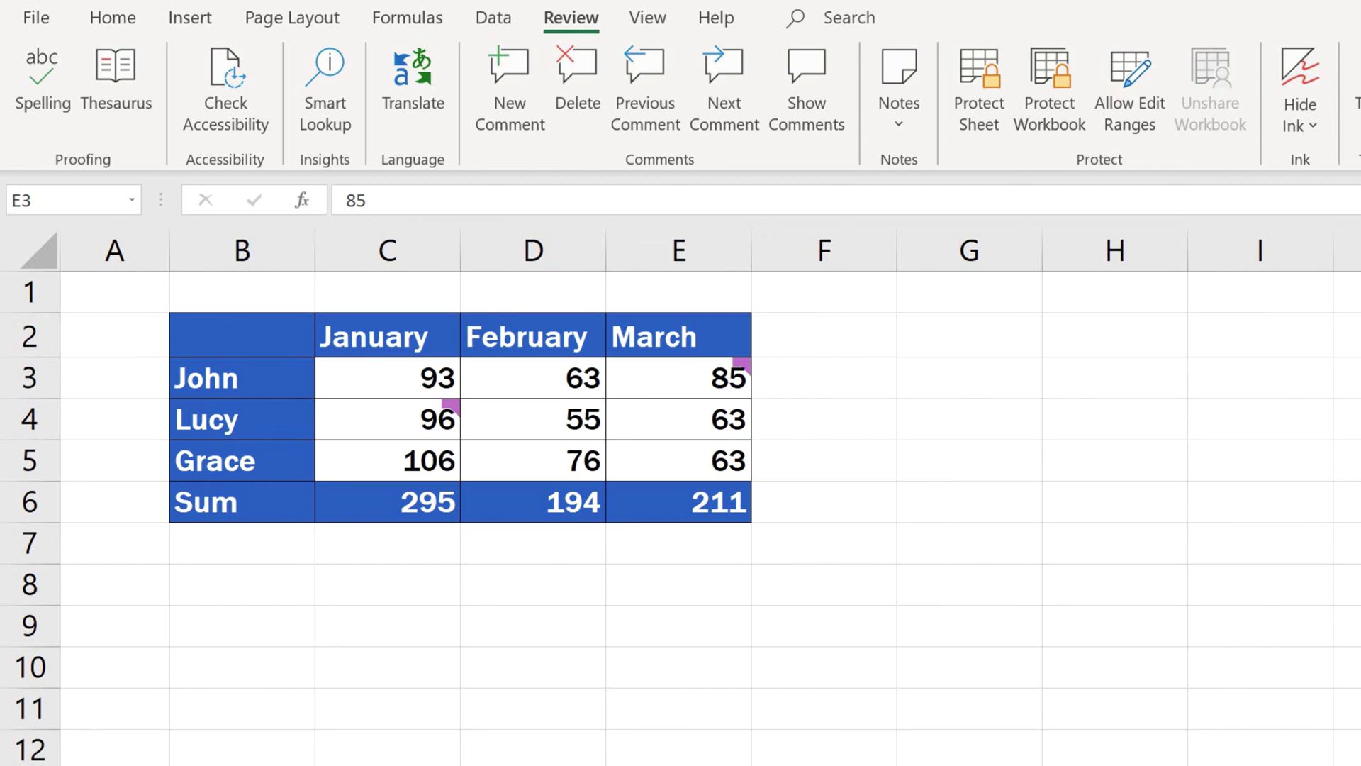
# - Add a note reading 'Waiting for update' to cell E5
pyautogui.click(533, 419)
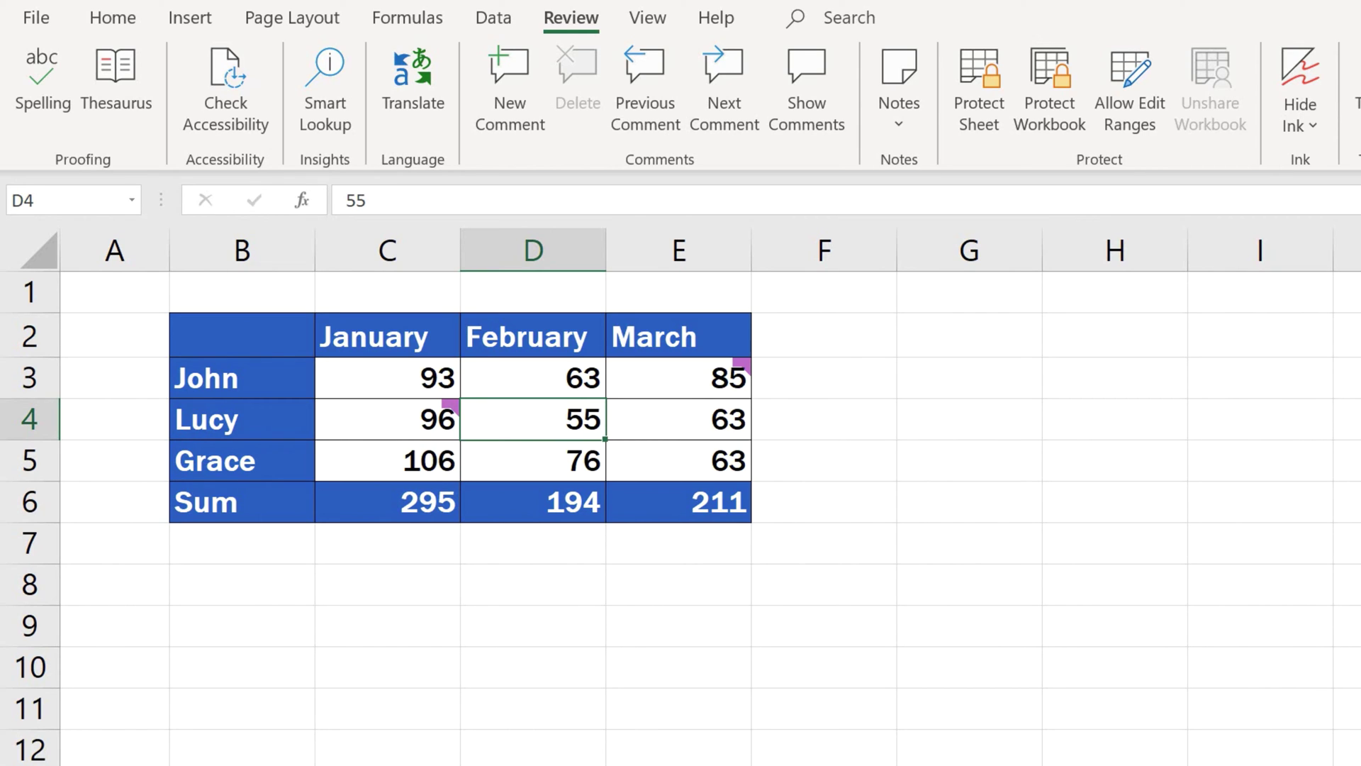
pyautogui.click(661, 463)
pyautogui.rightClick(661, 463)
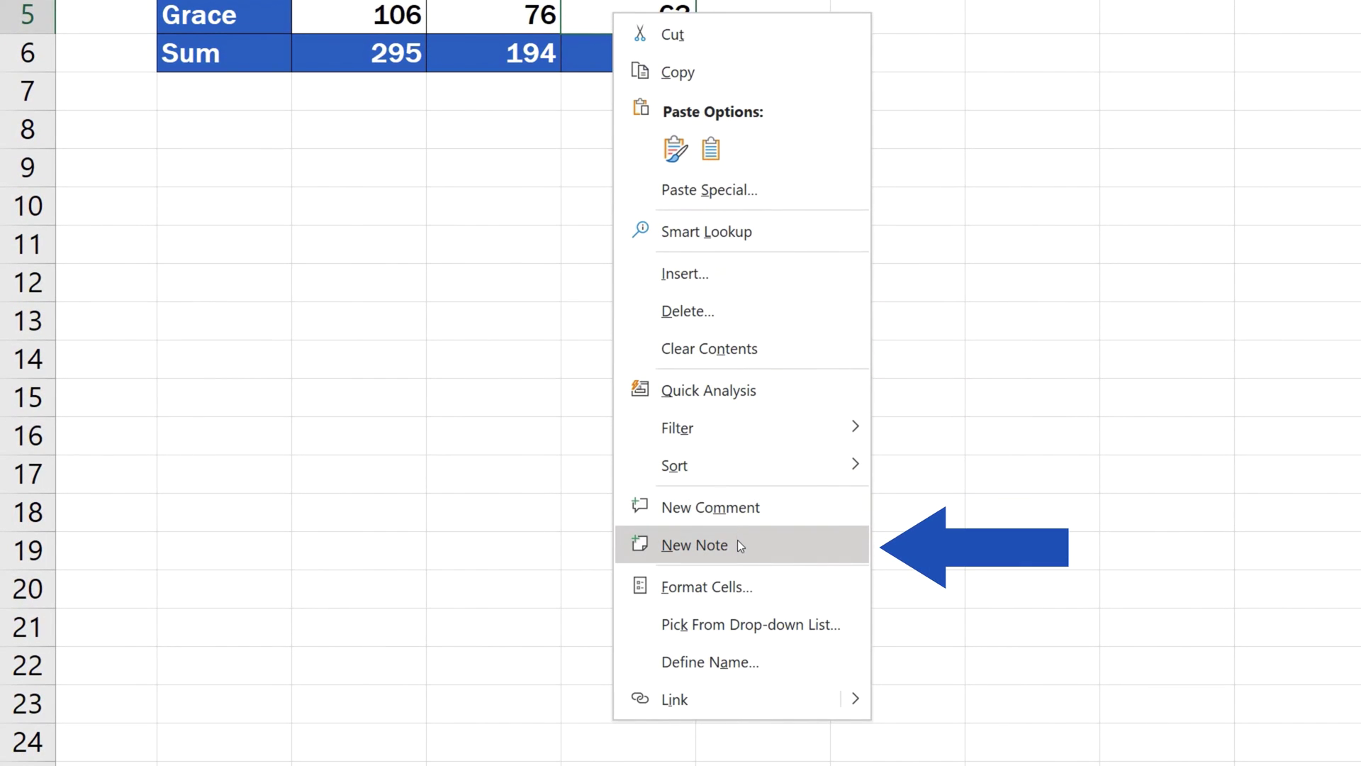
pyautogui.click(737, 543)
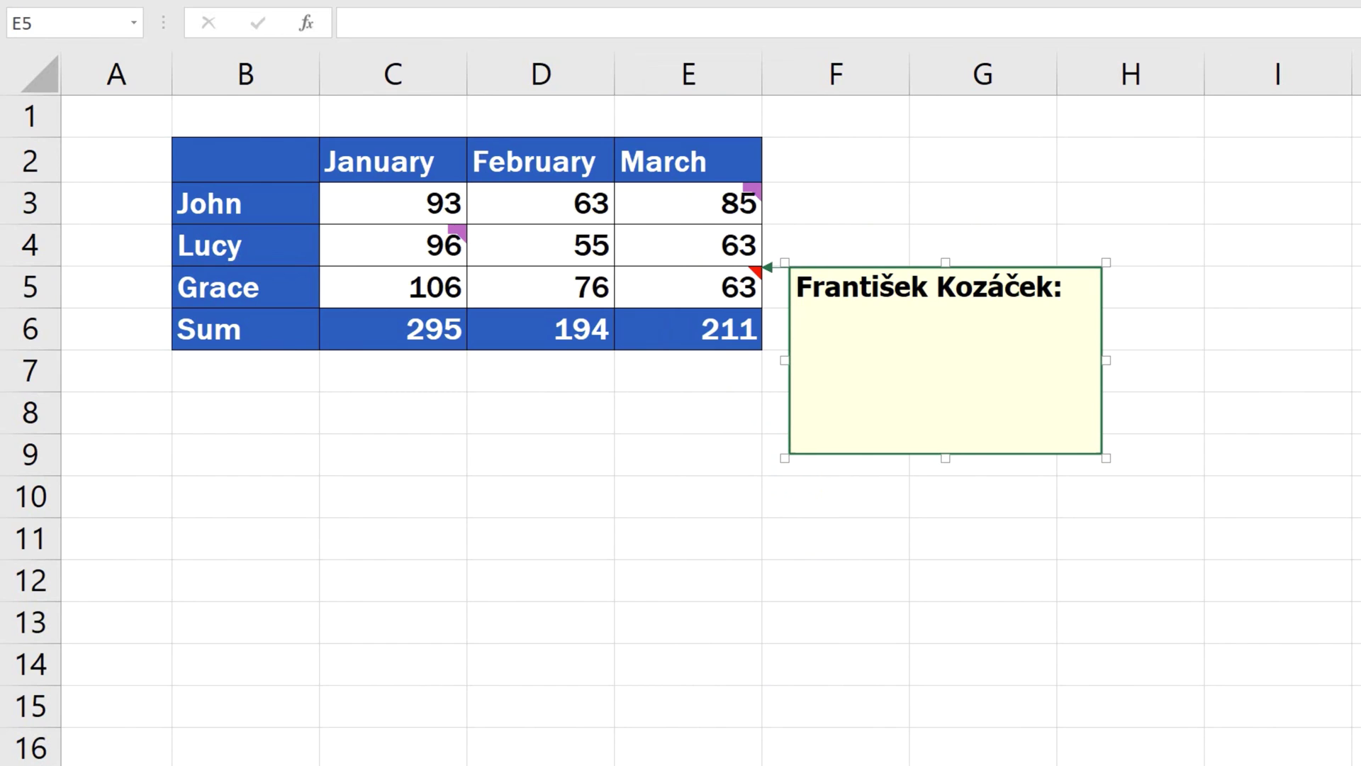
pyautogui.write('Waiting for update')
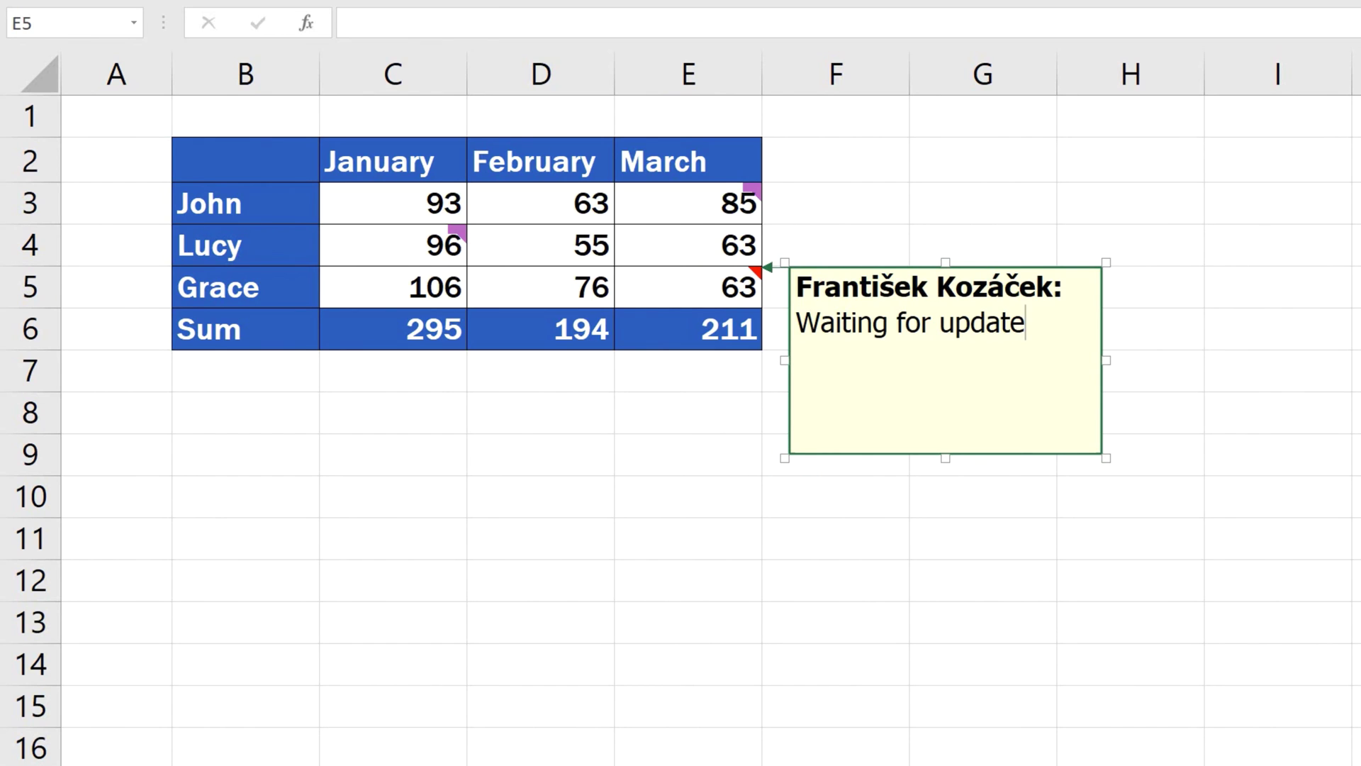
# - Change the E5 note's fill colour from yellow to light blue in Format Comment
pyautogui.rightClick(1102, 454)
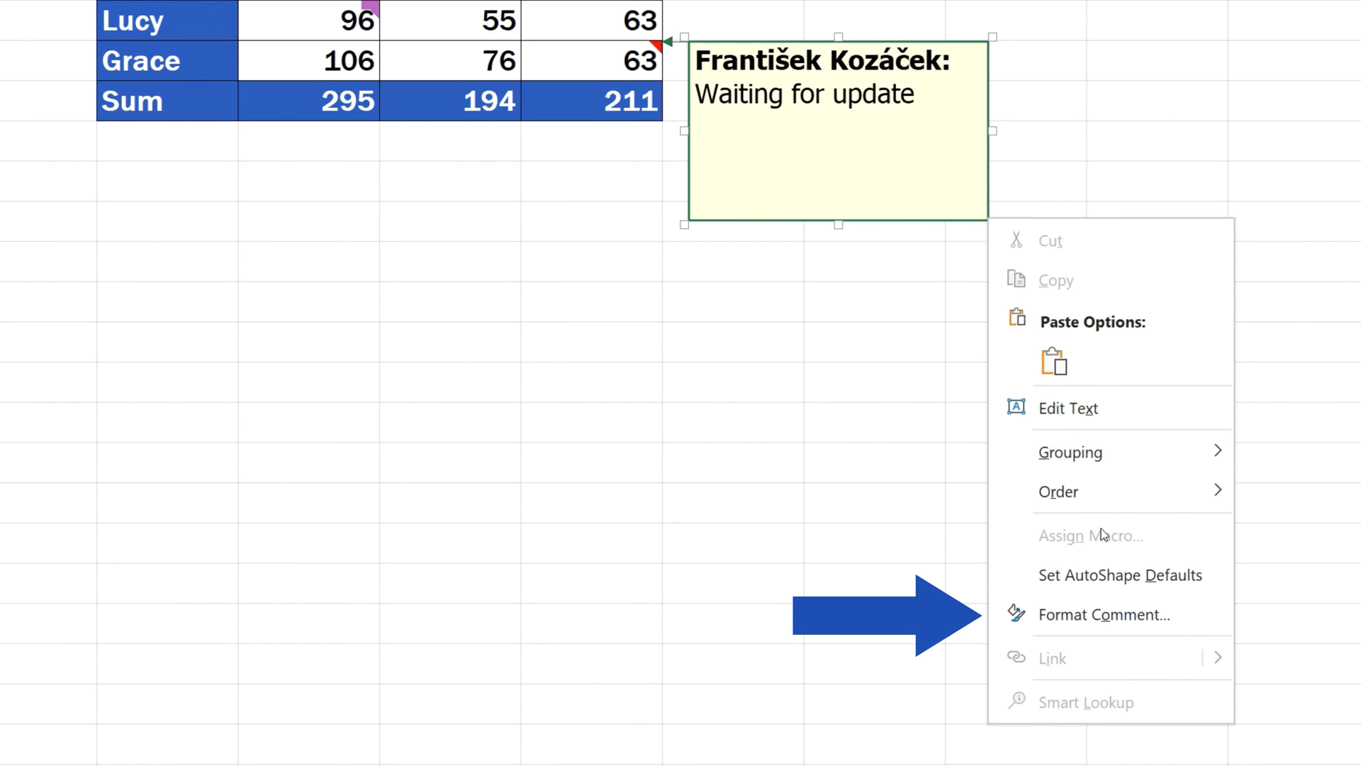
pyautogui.click(1116, 612)
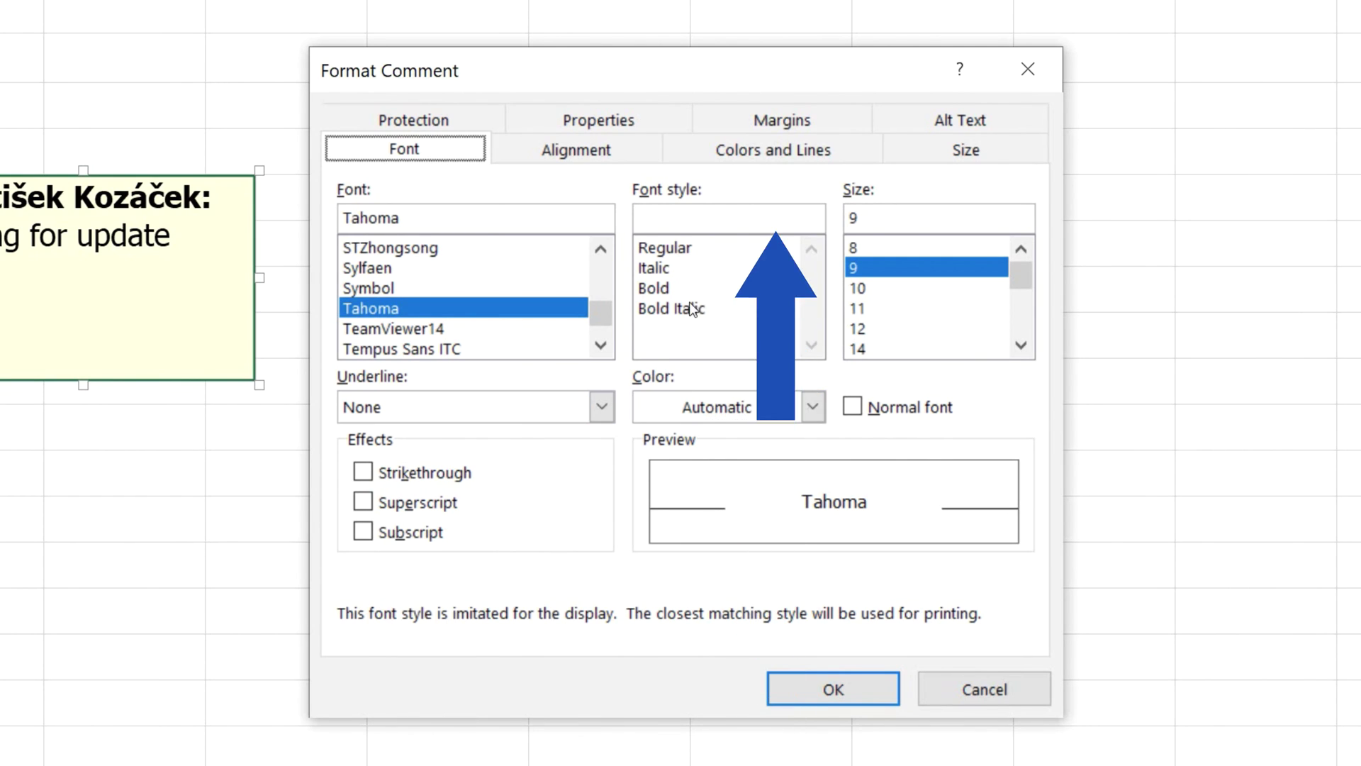
pyautogui.click(792, 152)
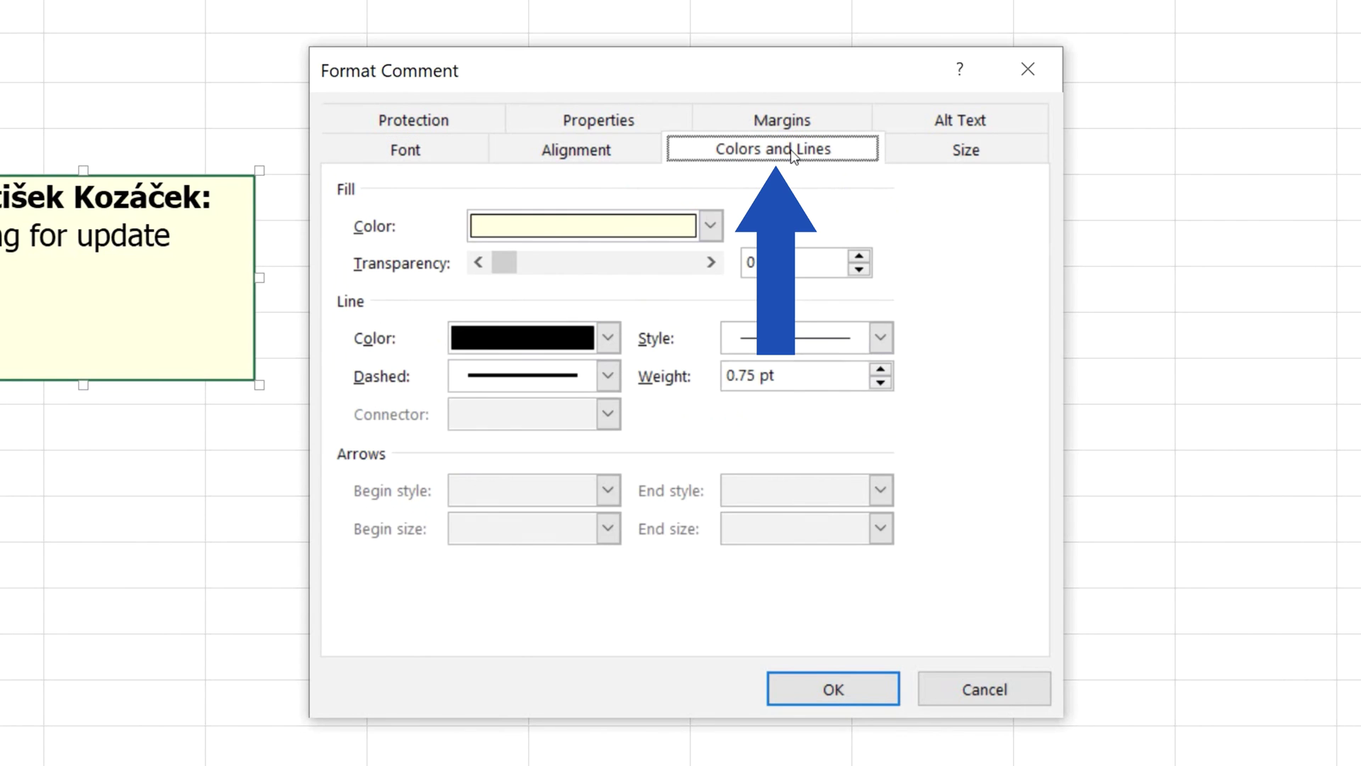
pyautogui.click(719, 221)
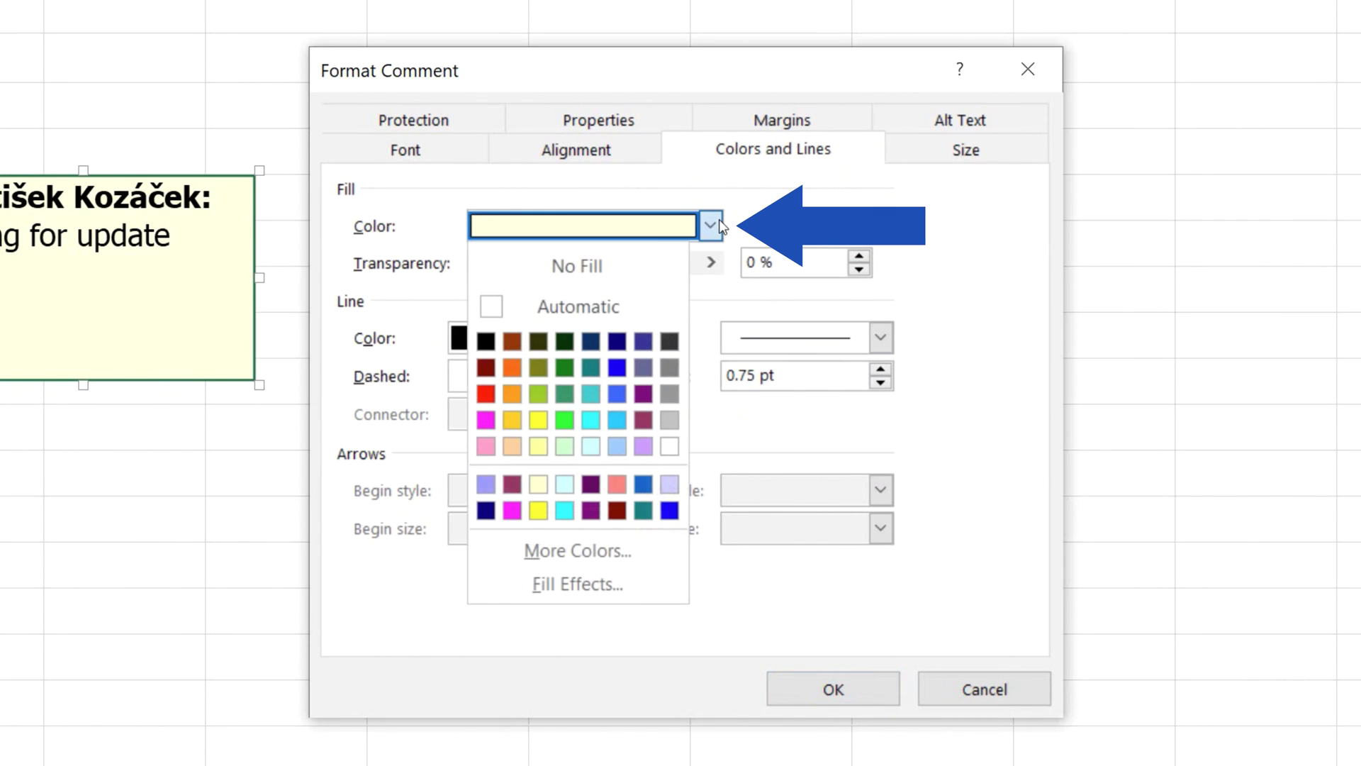
pyautogui.click(617, 447)
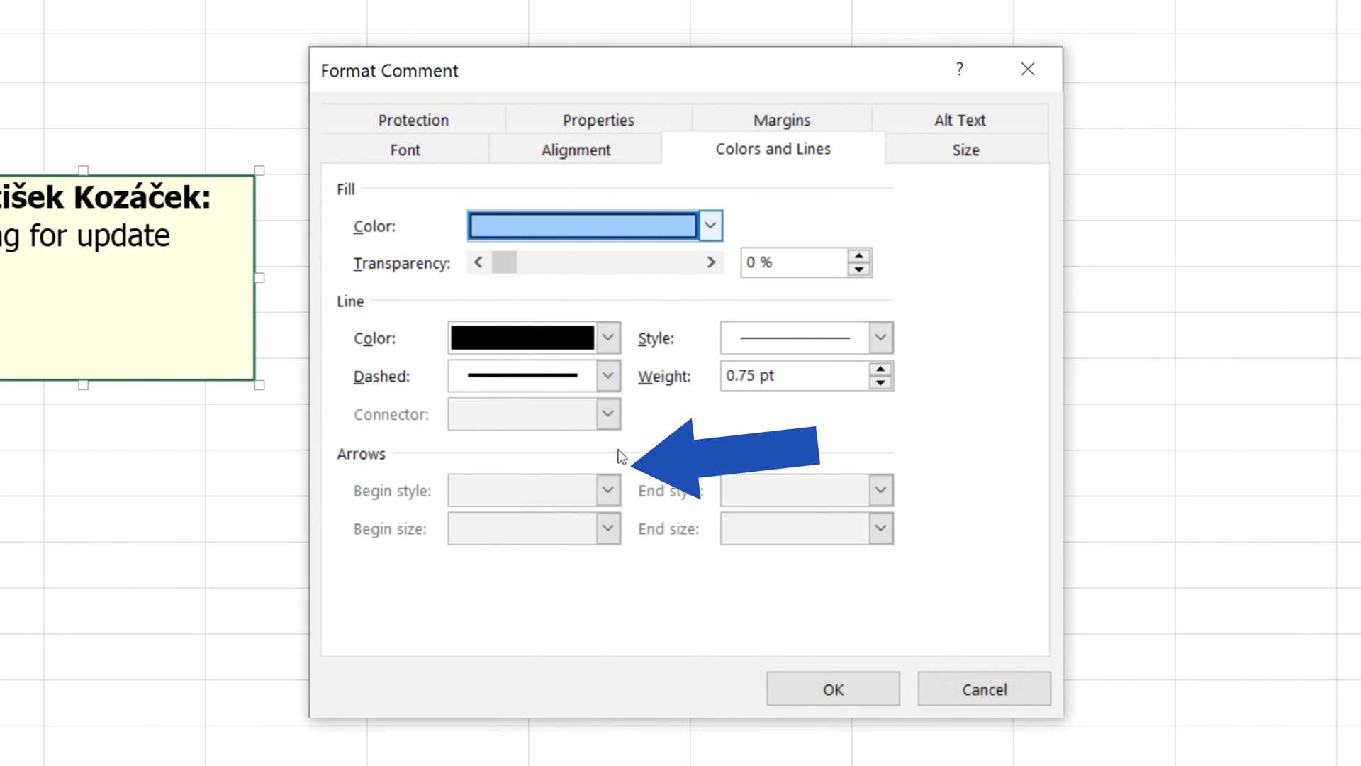
pyautogui.click(788, 685)
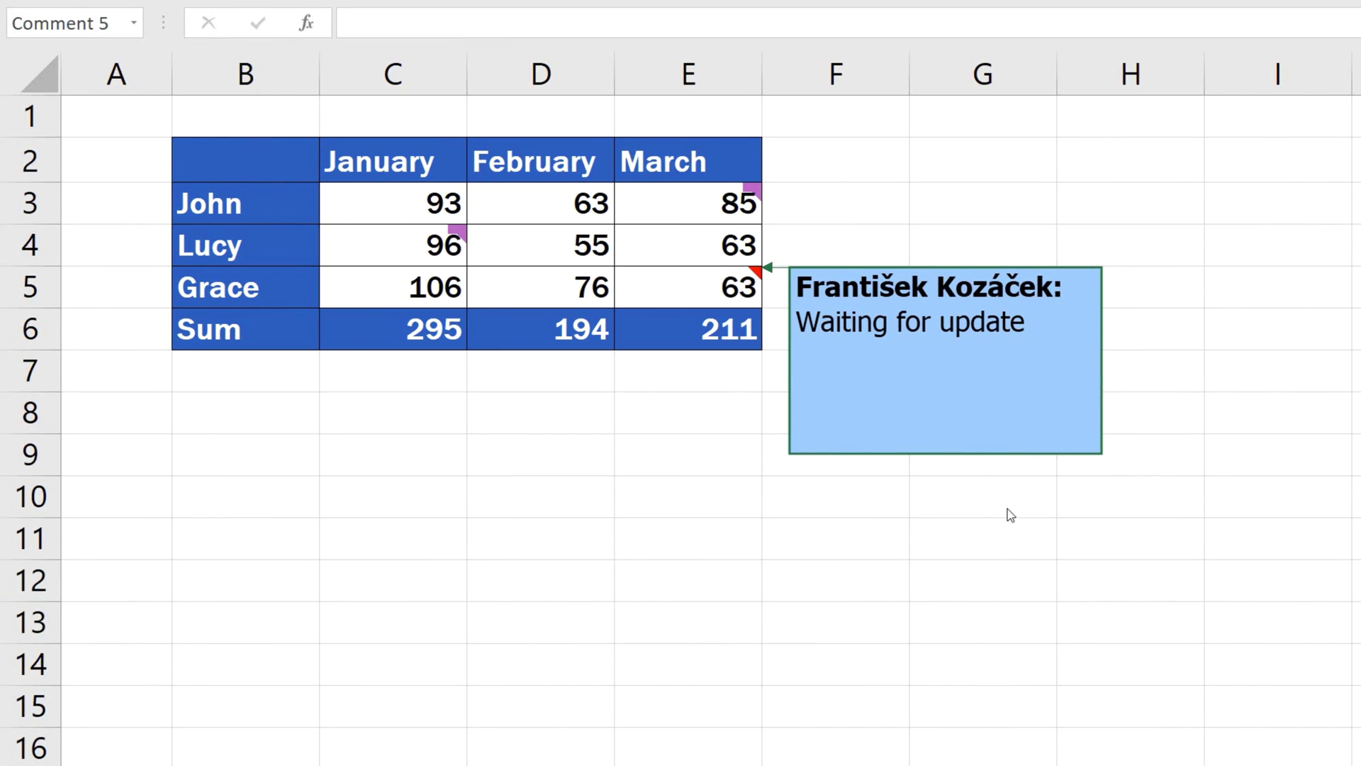
# - Append ' - Done' to E5's note and widen the box so the text fits one line
pyautogui.click(959, 537)
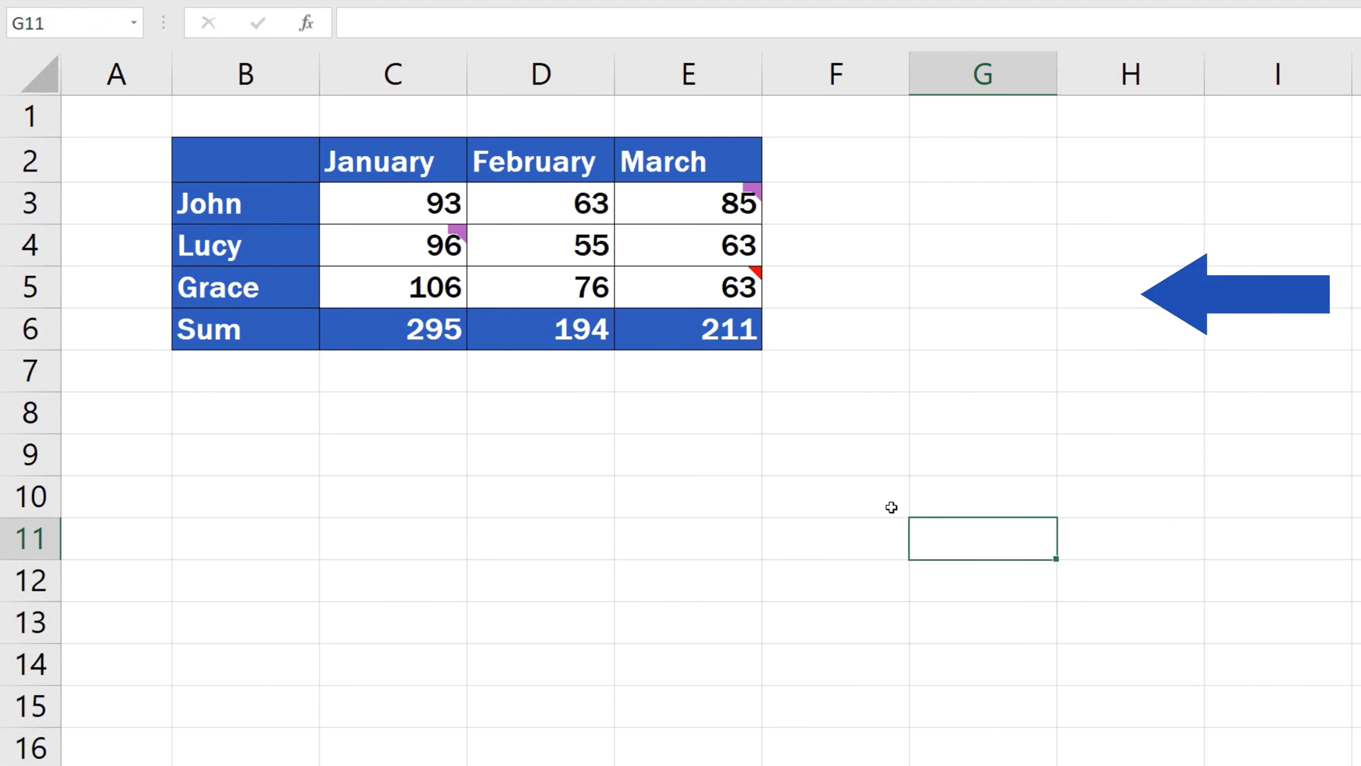
pyautogui.rightClick(689, 288)
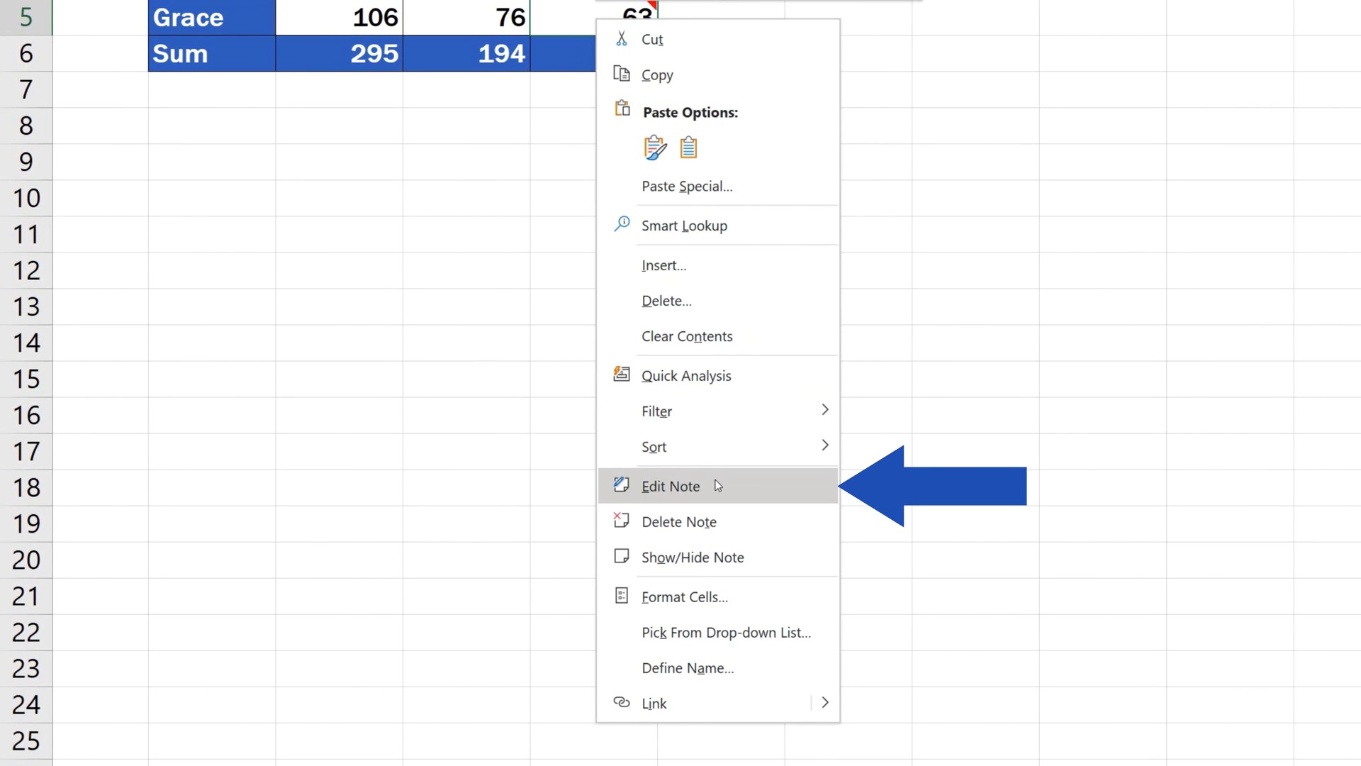
pyautogui.click(715, 485)
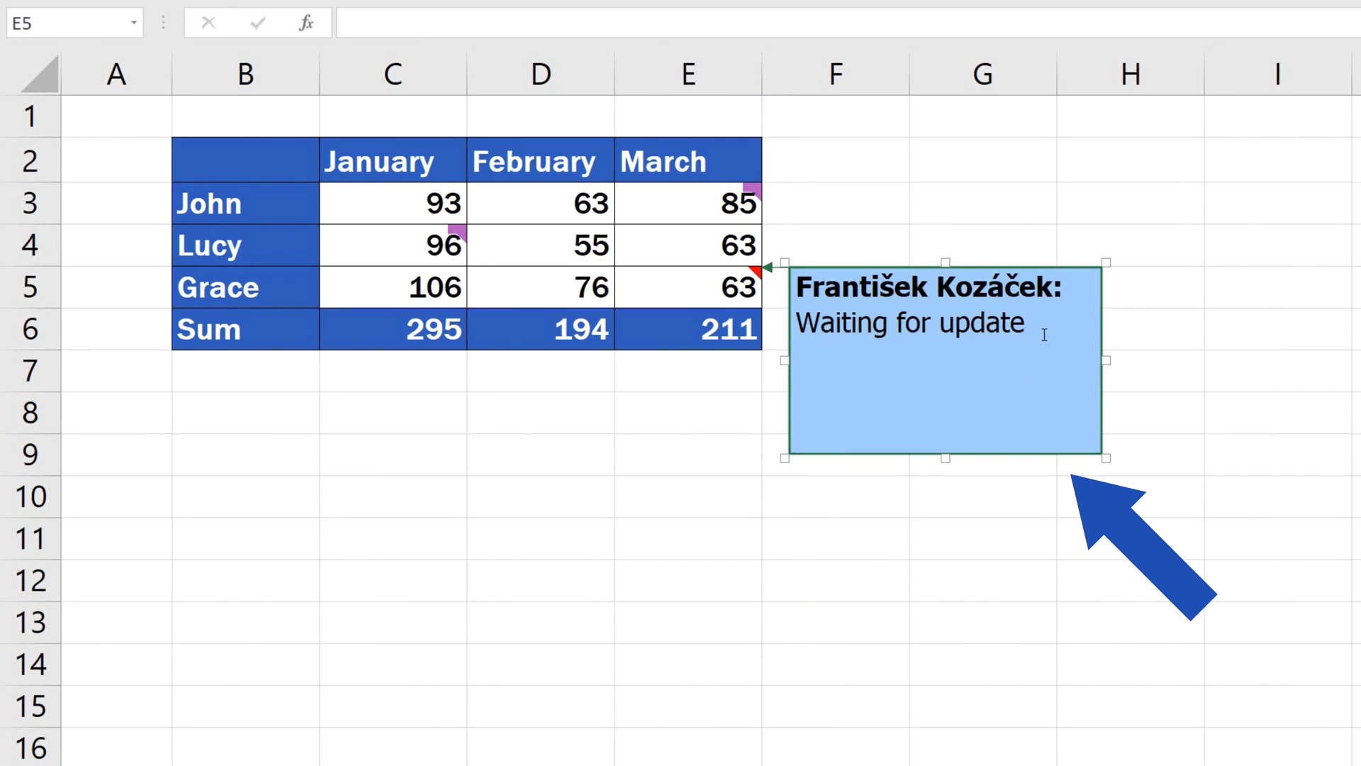
pyautogui.write('- Done')
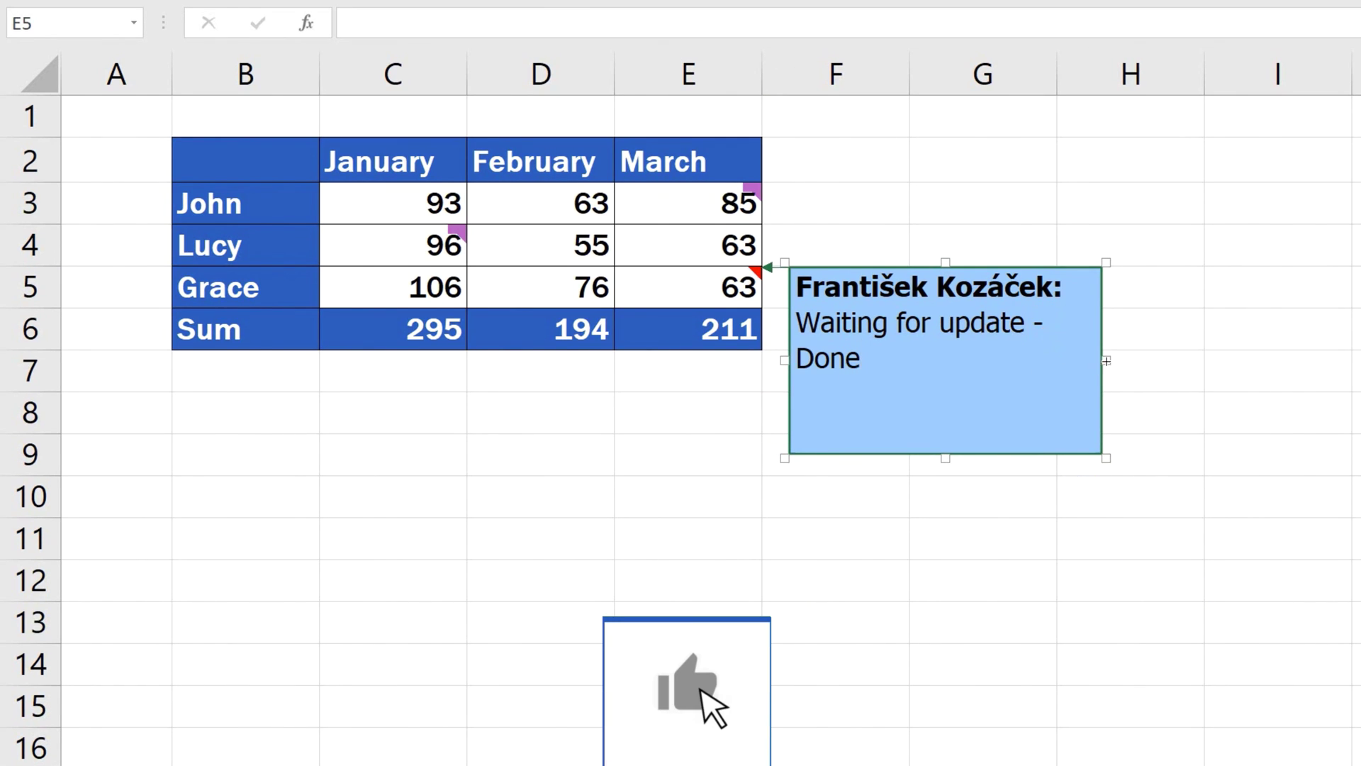
pyautogui.moveTo(1106, 361); pyautogui.dragTo(1136, 359)
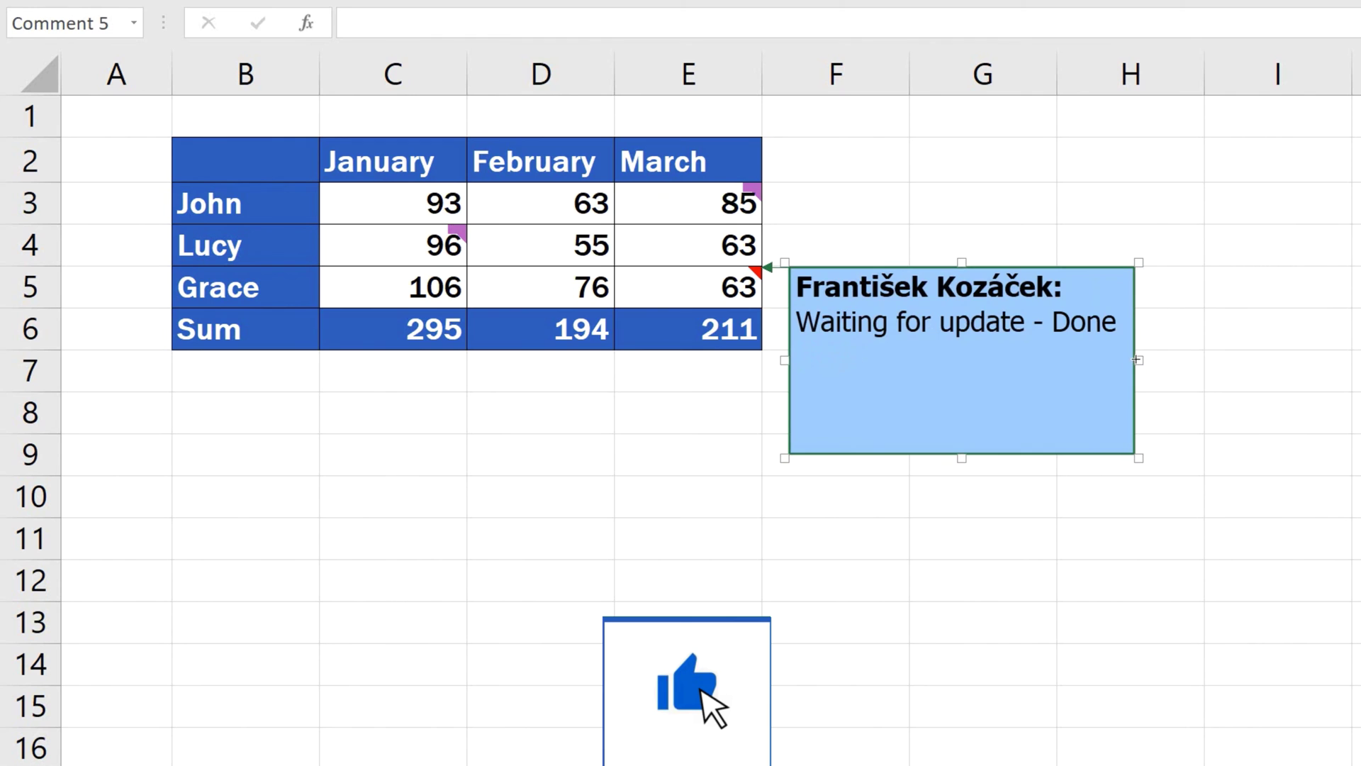
pyautogui.click(1012, 541)
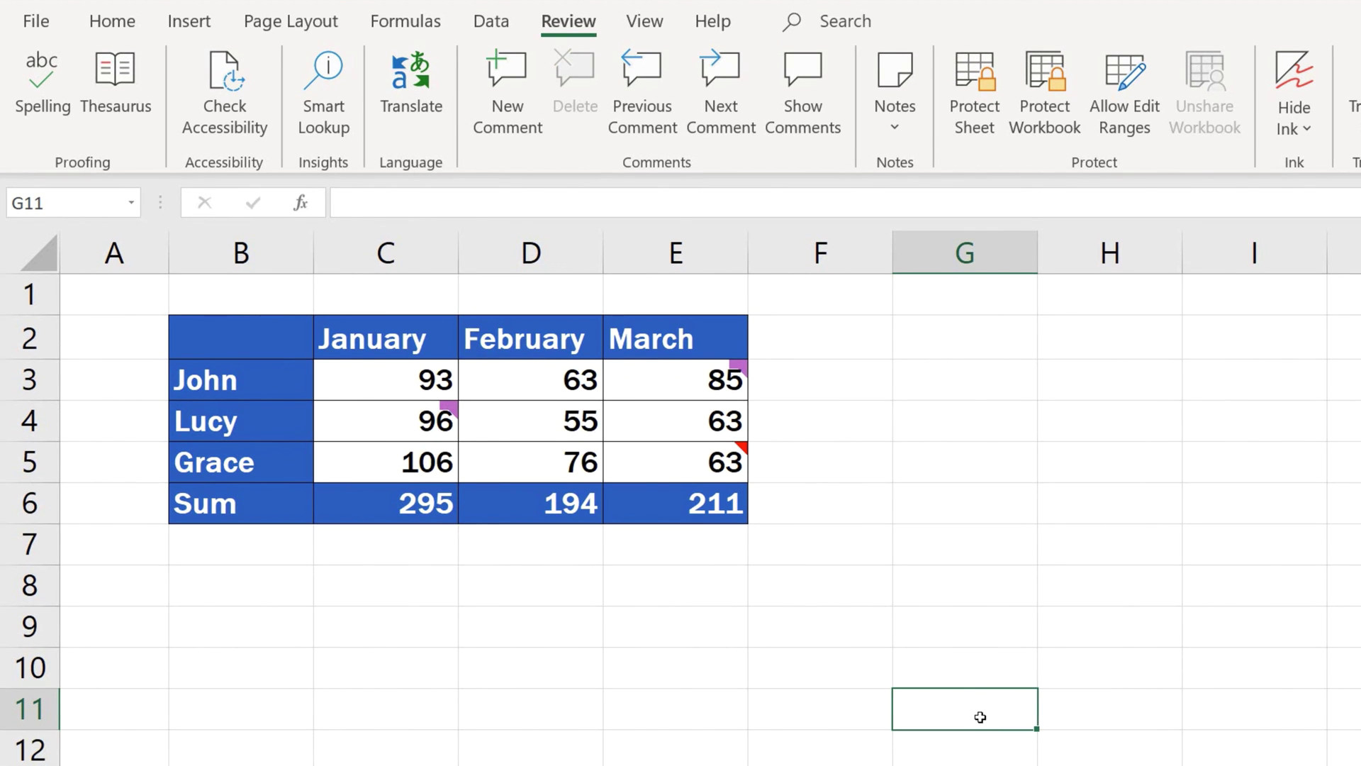
# - Turn on Show All Notes so E5's blue 'Waiting for update - Done' note stays visible
pyautogui.click(907, 118)
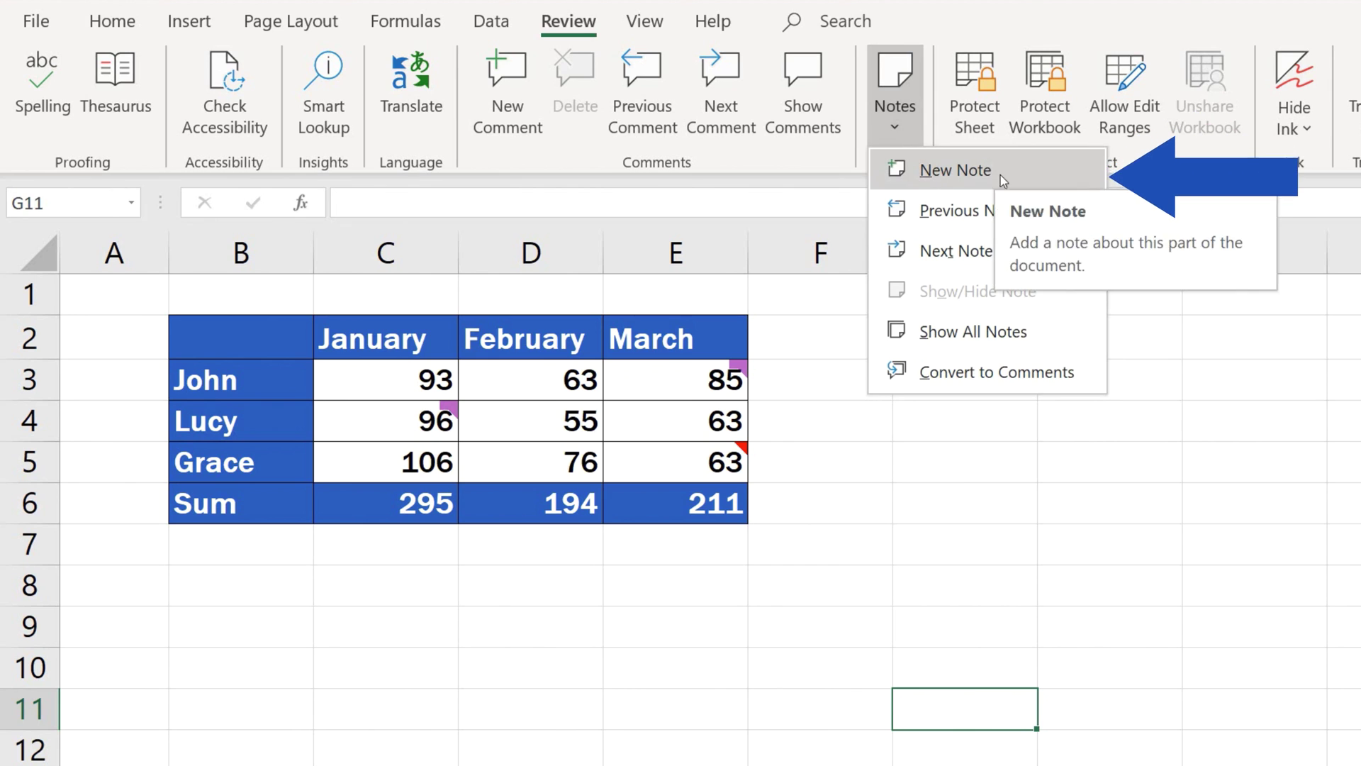
pyautogui.click(1011, 207)
pyautogui.click(899, 93)
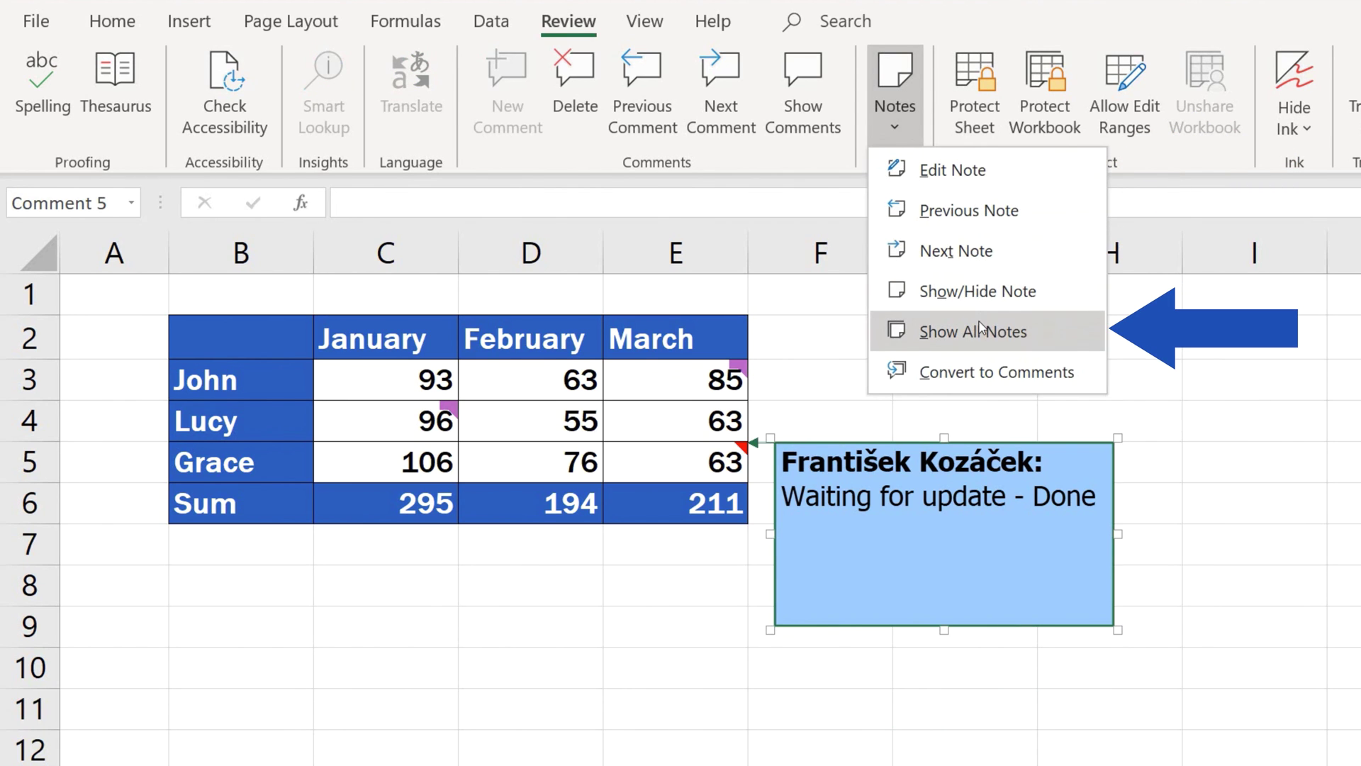
pyautogui.click(981, 330)
pyautogui.click(897, 99)
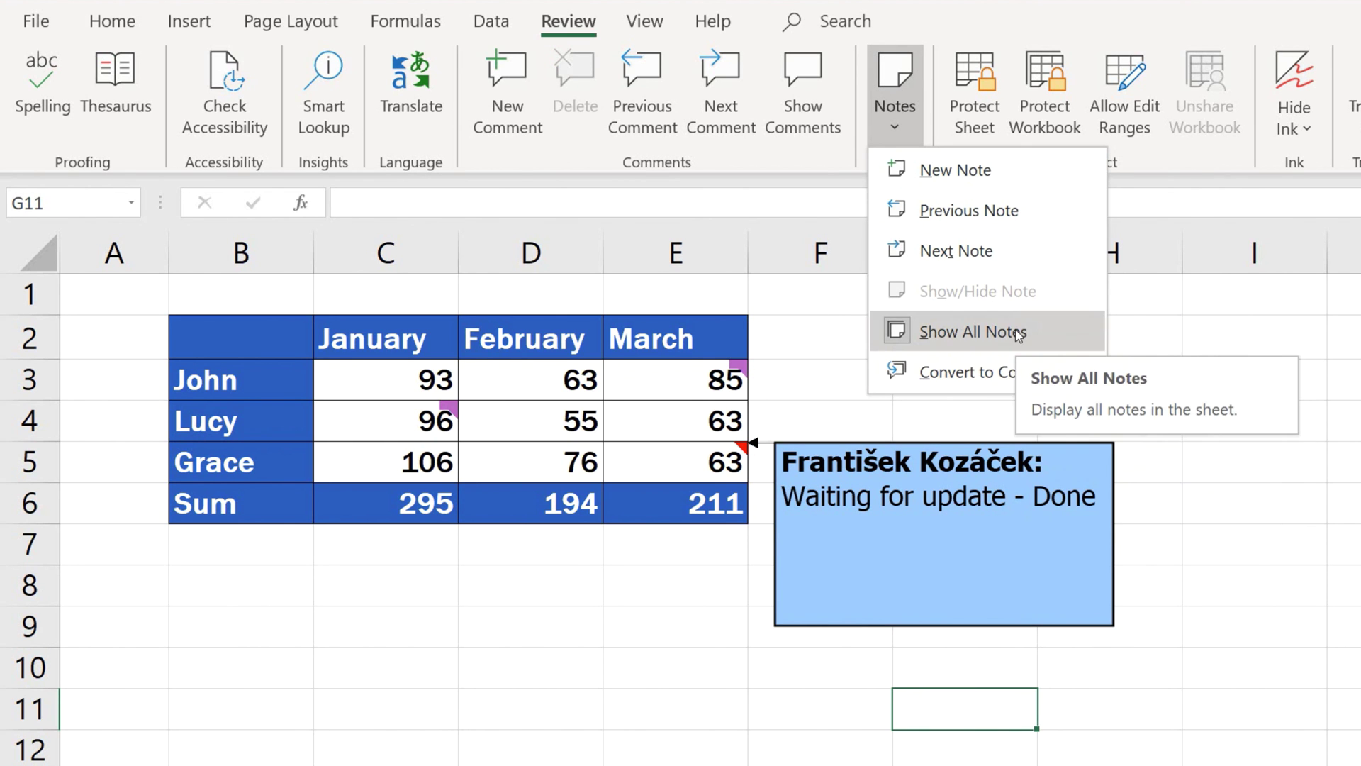
pyautogui.press('Escape')
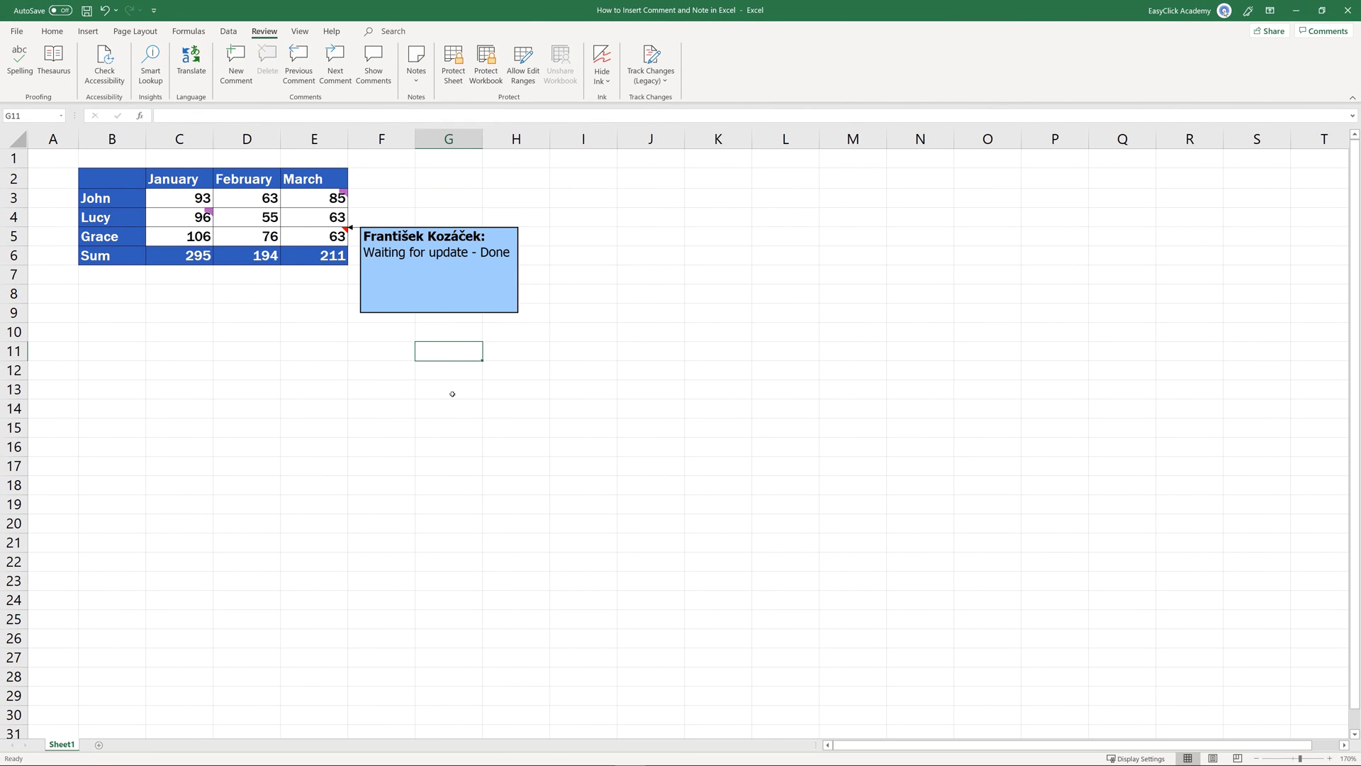
pyautogui.click(452, 394)
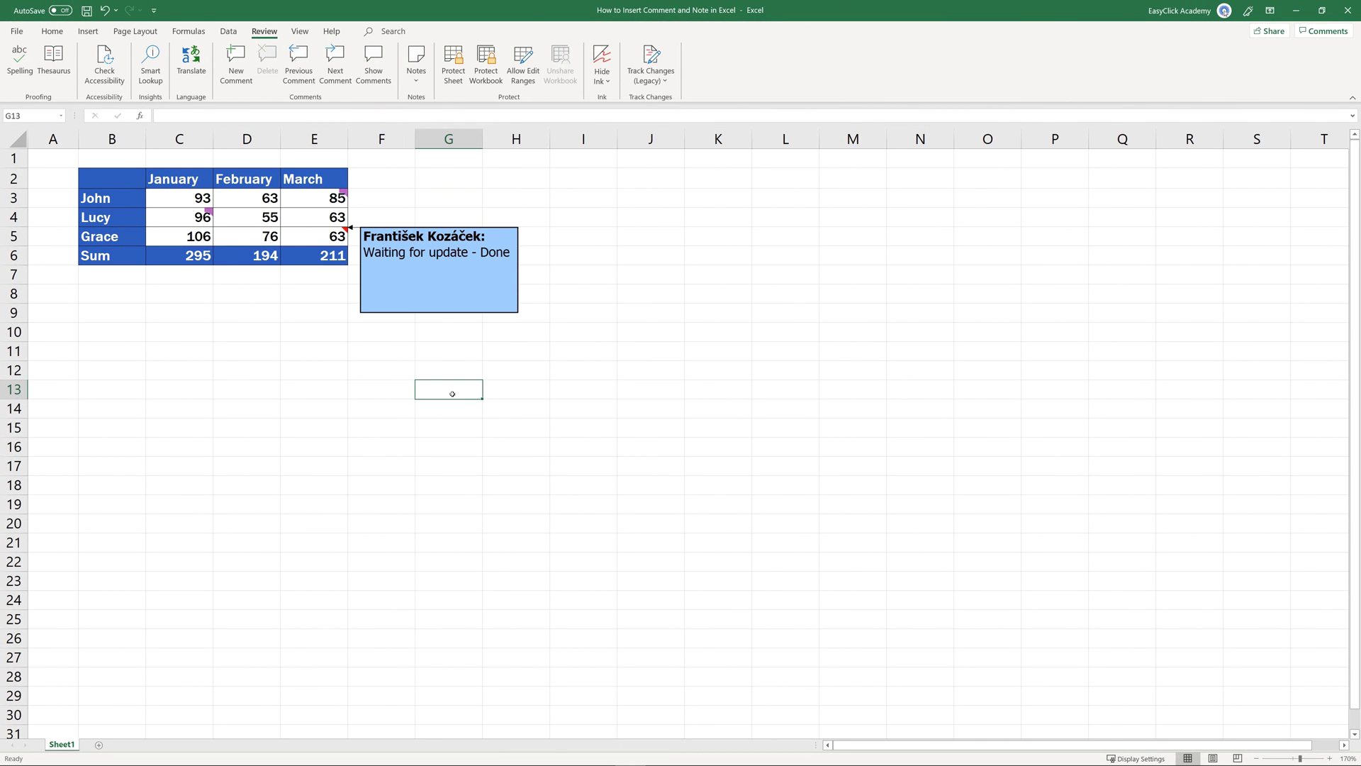